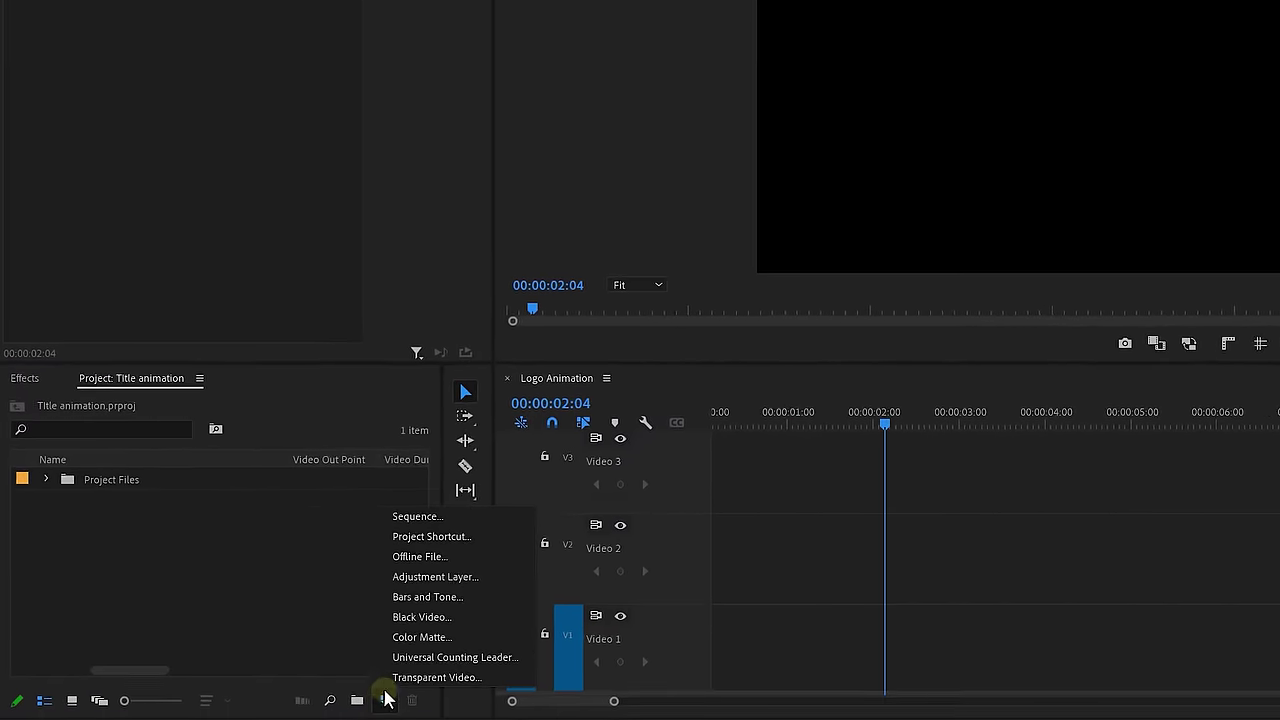
# Step: Create a black colour matte named 'Background' and place it on the Video 1 track
pyautogui.click(422, 640)
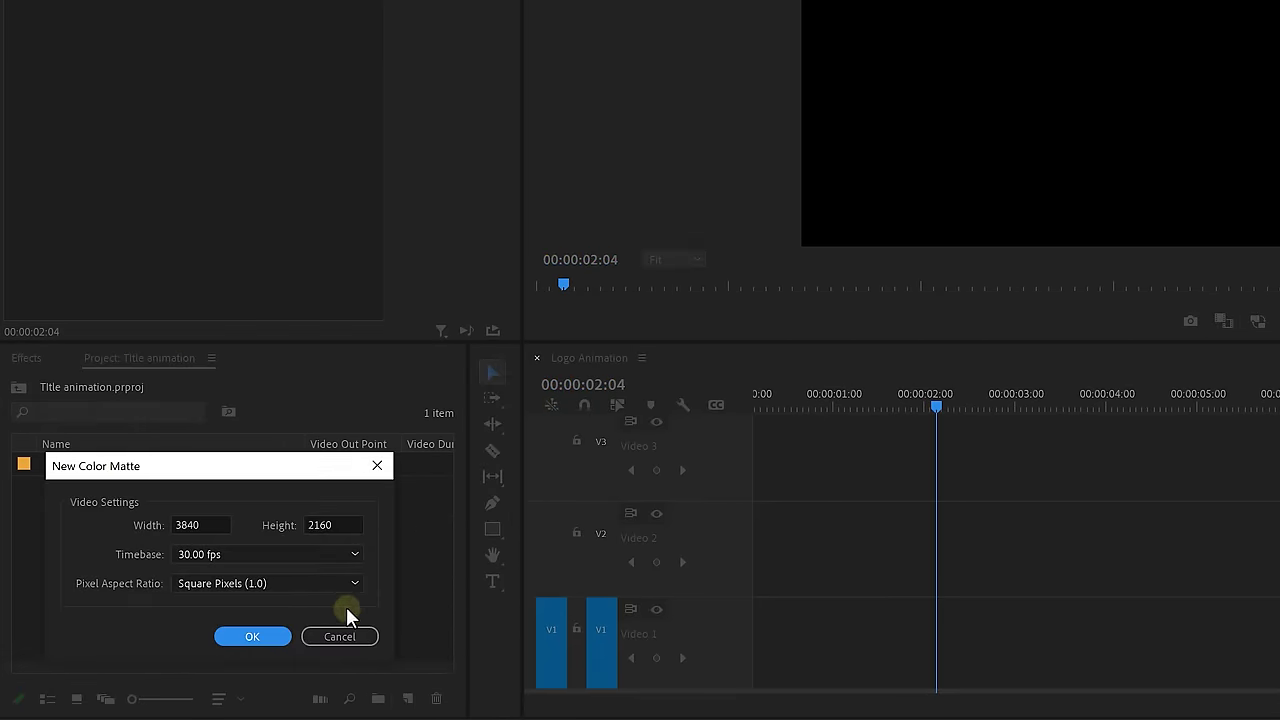
pyautogui.click(252, 636)
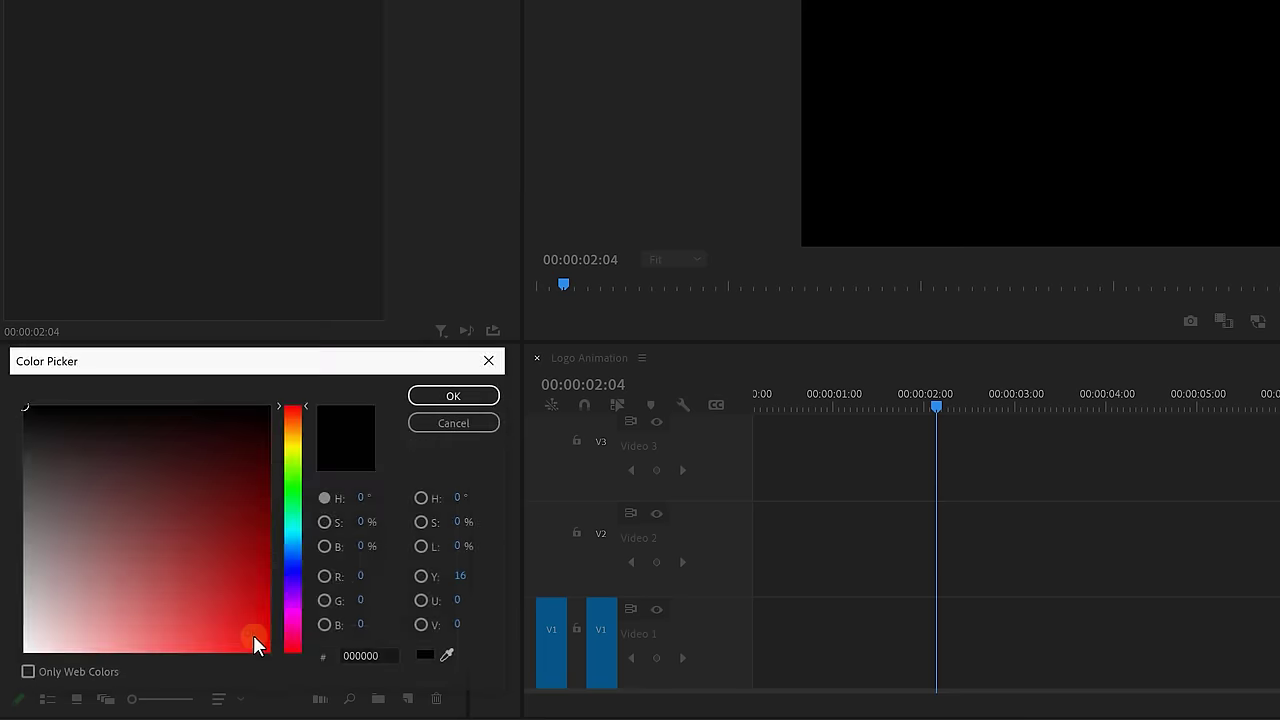
pyautogui.click(426, 400)
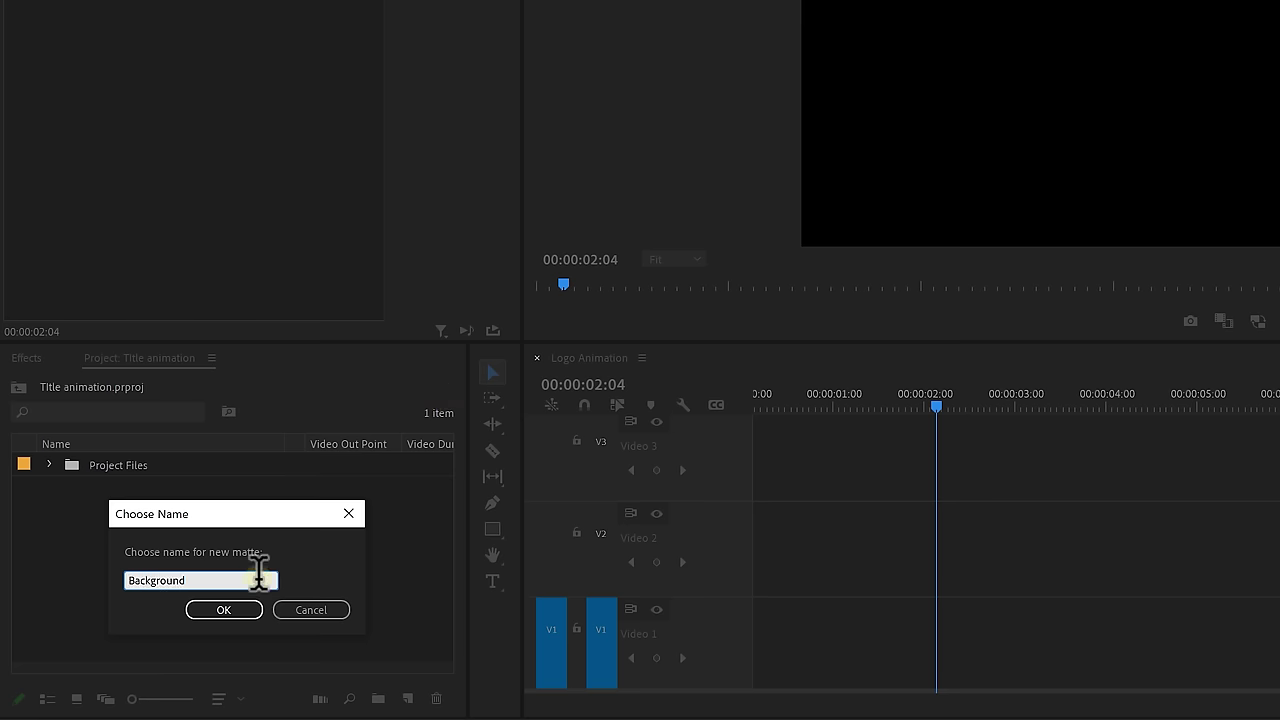
pyautogui.write('Background')
pyautogui.click(224, 609)
pyautogui.moveTo(128, 466); pyautogui.dragTo(820, 615)
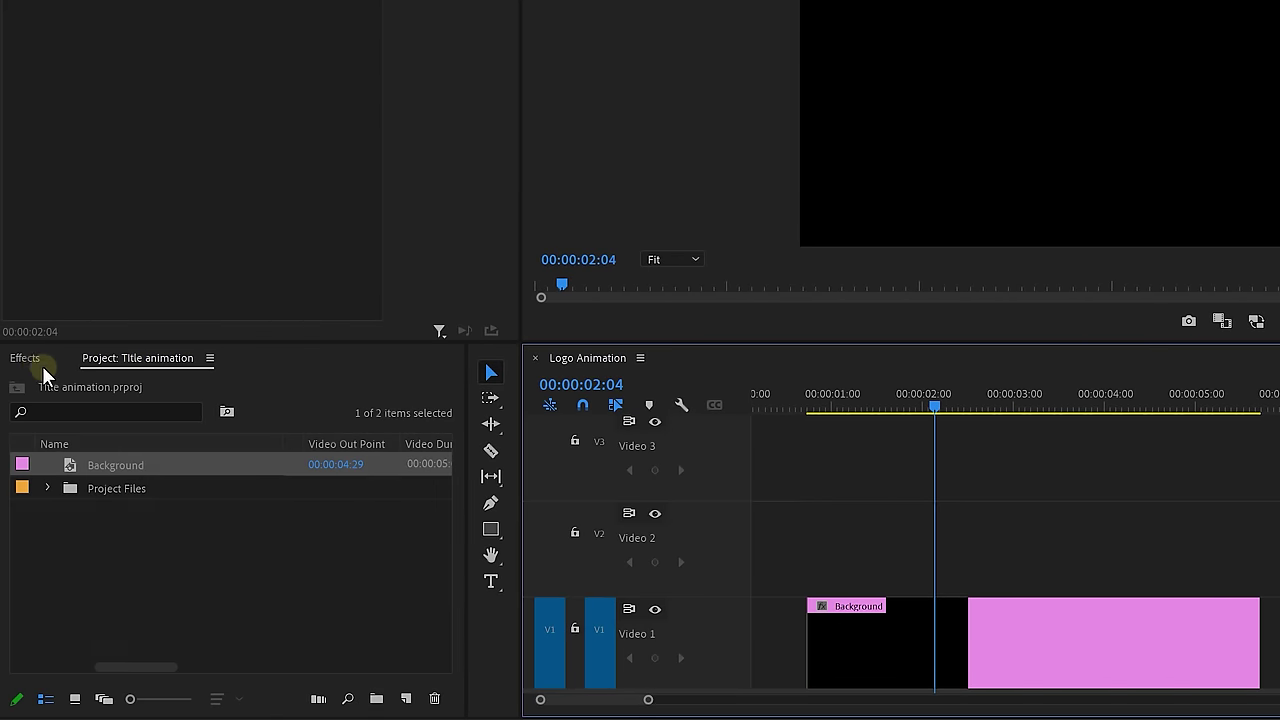
# Step: Apply Noise at 70% and Lens Distortion to the Background clip
pyautogui.click(38, 360)
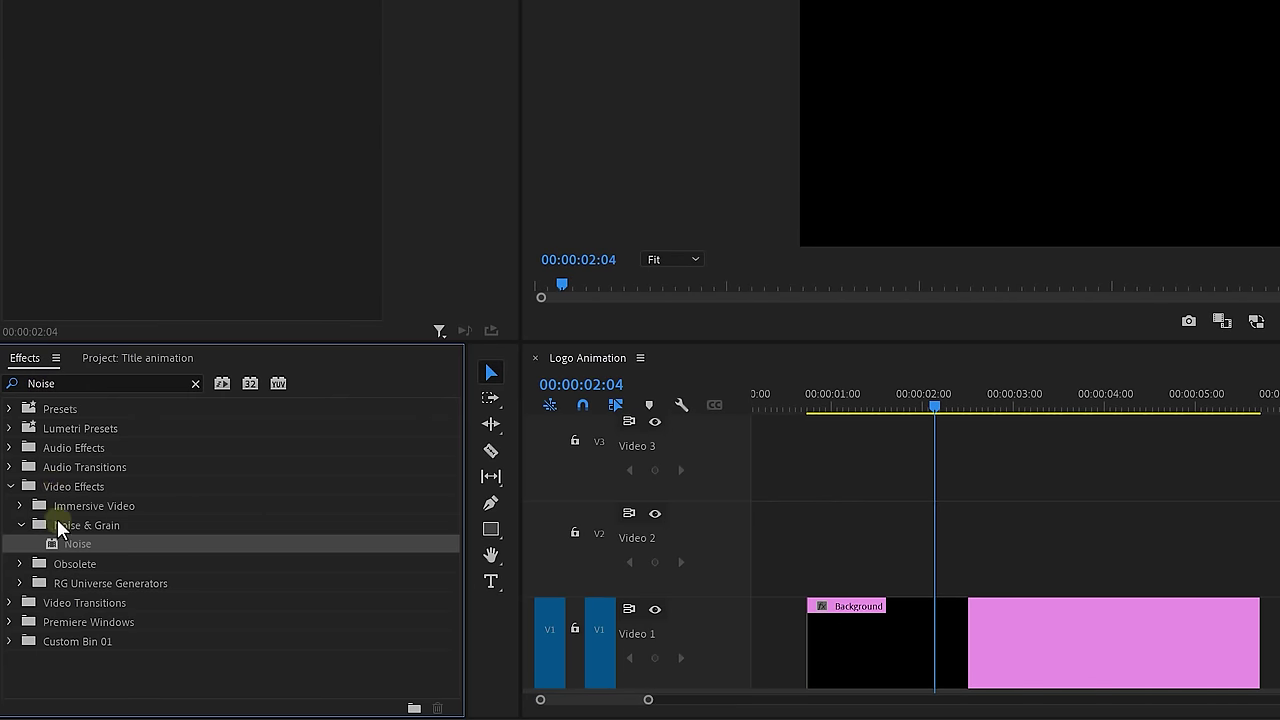
pyautogui.moveTo(71, 545); pyautogui.dragTo(566, 604)
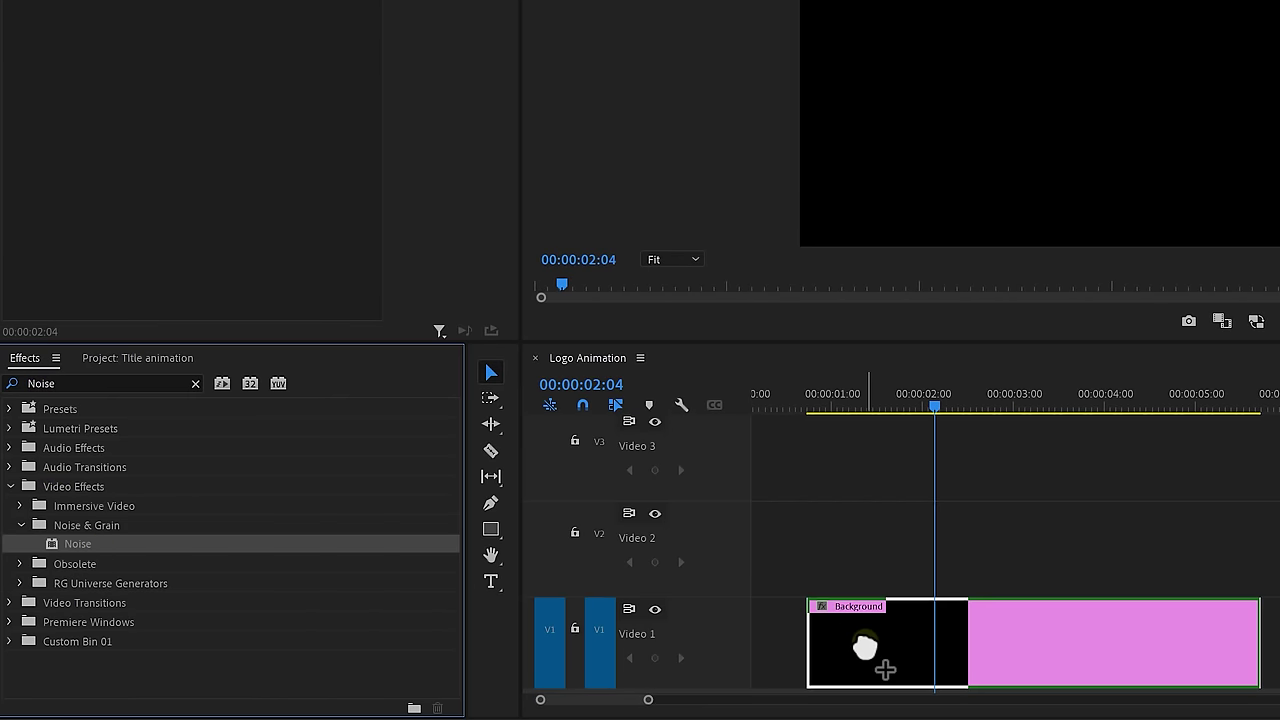
pyautogui.moveTo(864, 645); pyautogui.dragTo(857, 632)
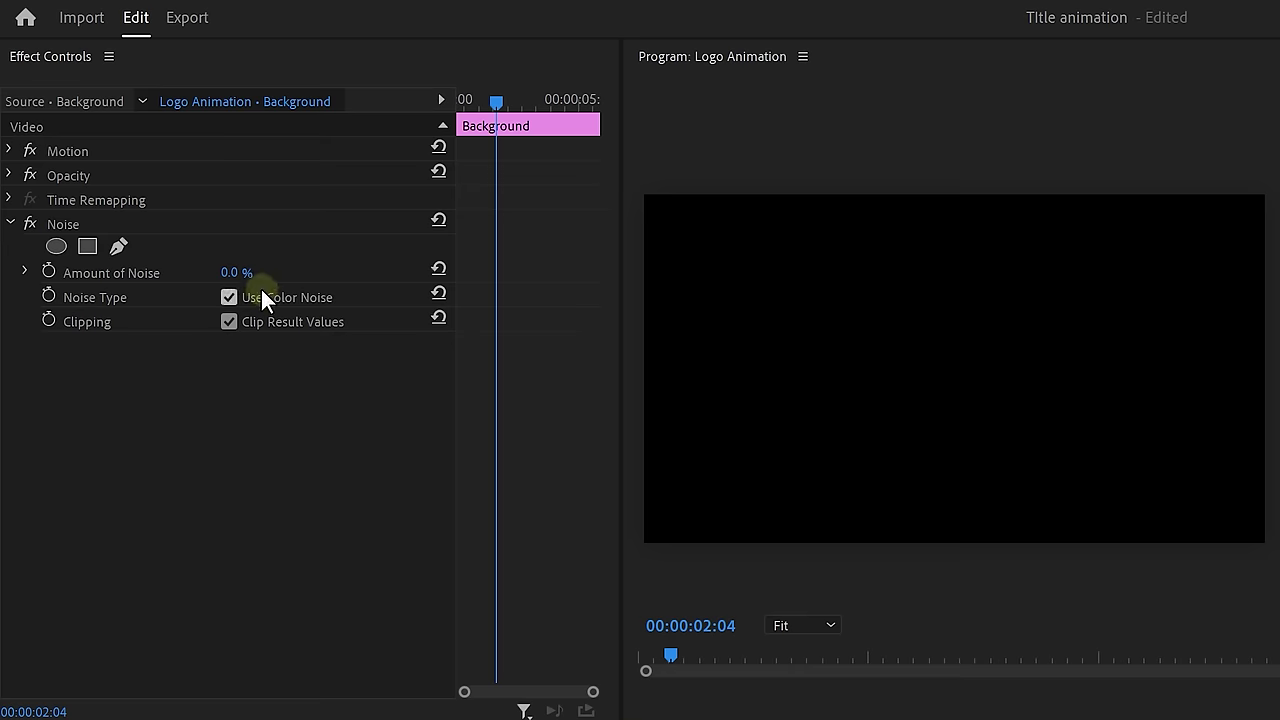
pyautogui.moveTo(262, 265); pyautogui.dragTo(210, 265)
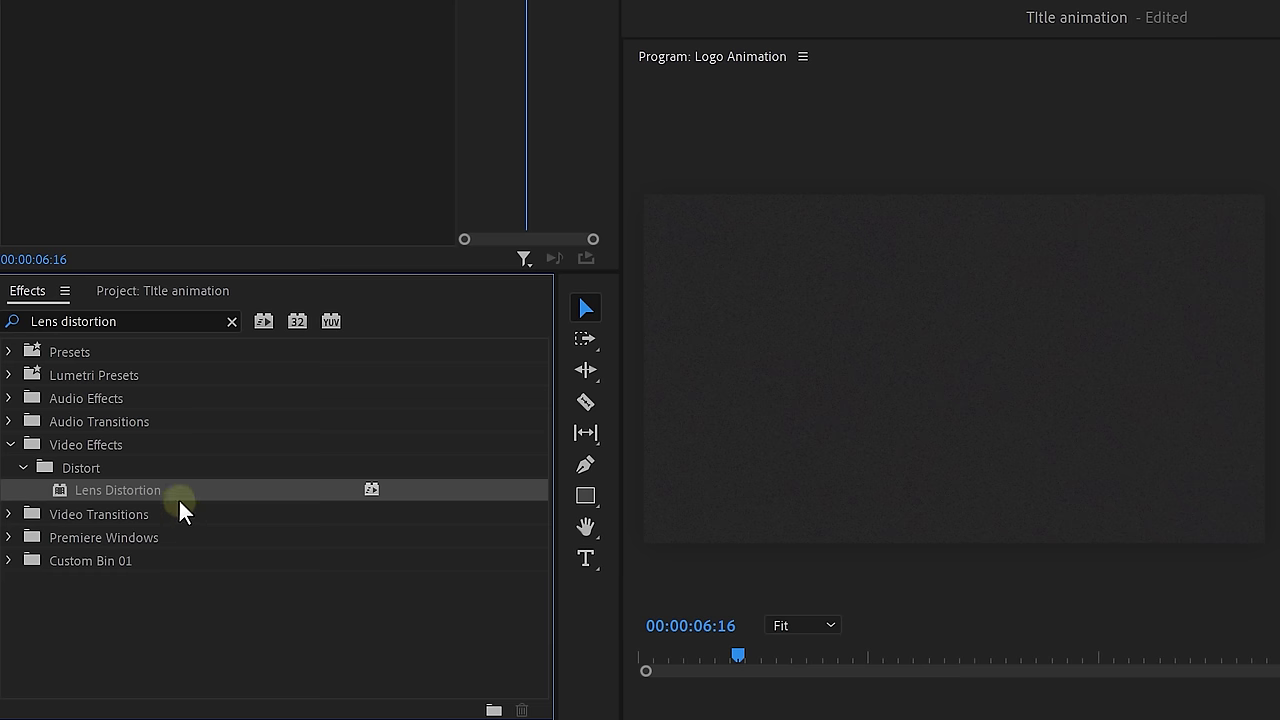
pyautogui.moveTo(178, 498); pyautogui.dragTo(193, 570)
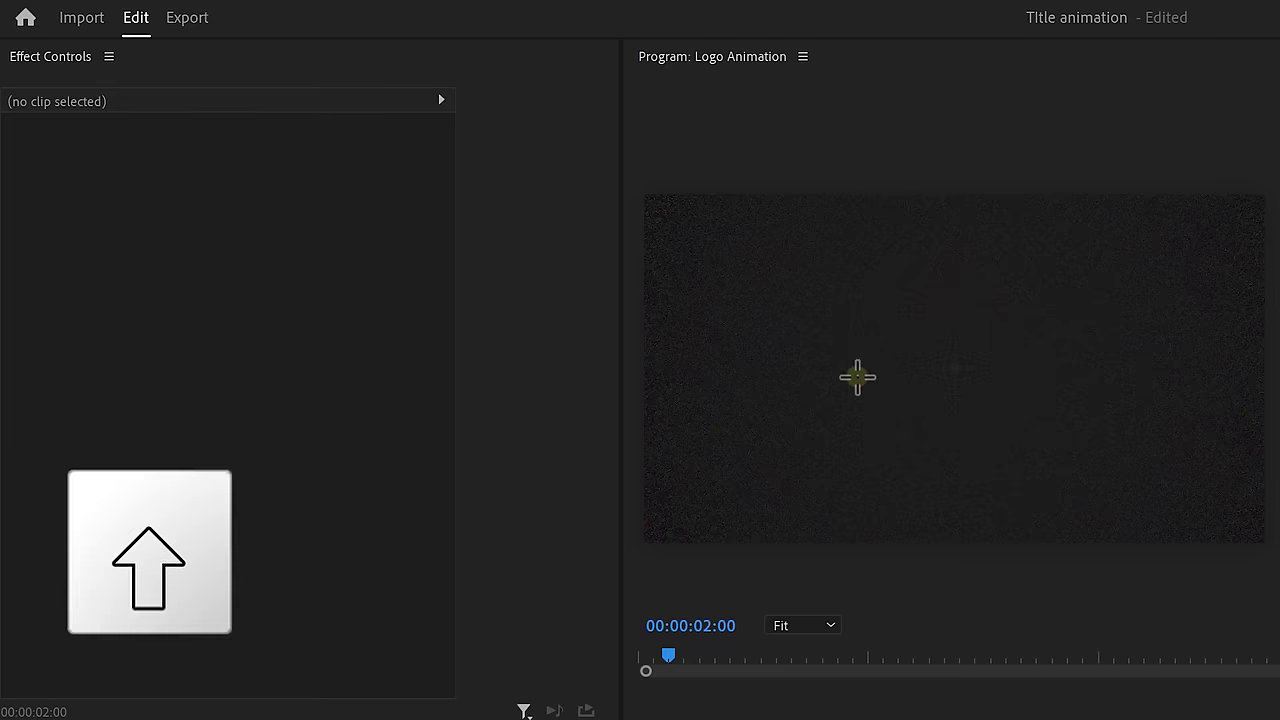
# Step: Draw a centred square with no fill and a 31.2 white stroke outline
pyautogui.moveTo(857, 374); pyautogui.dragTo(1006, 423)
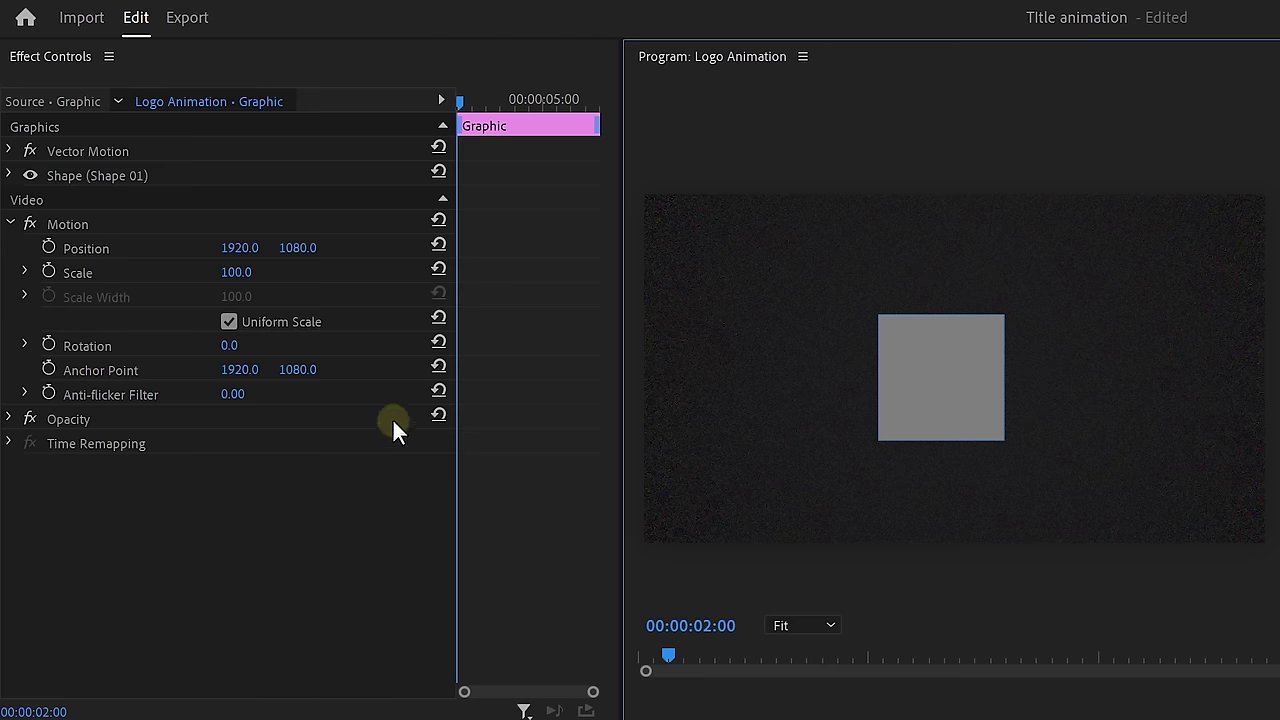
pyautogui.click(9, 177)
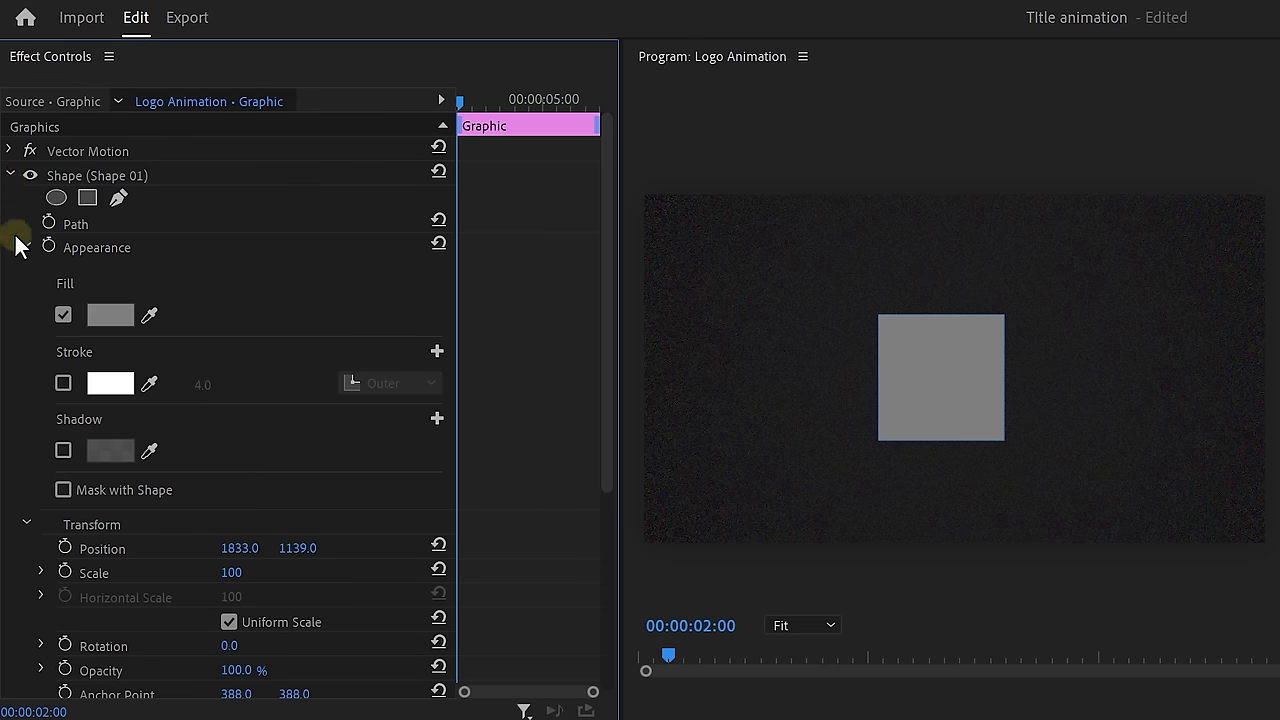
pyautogui.click(63, 315)
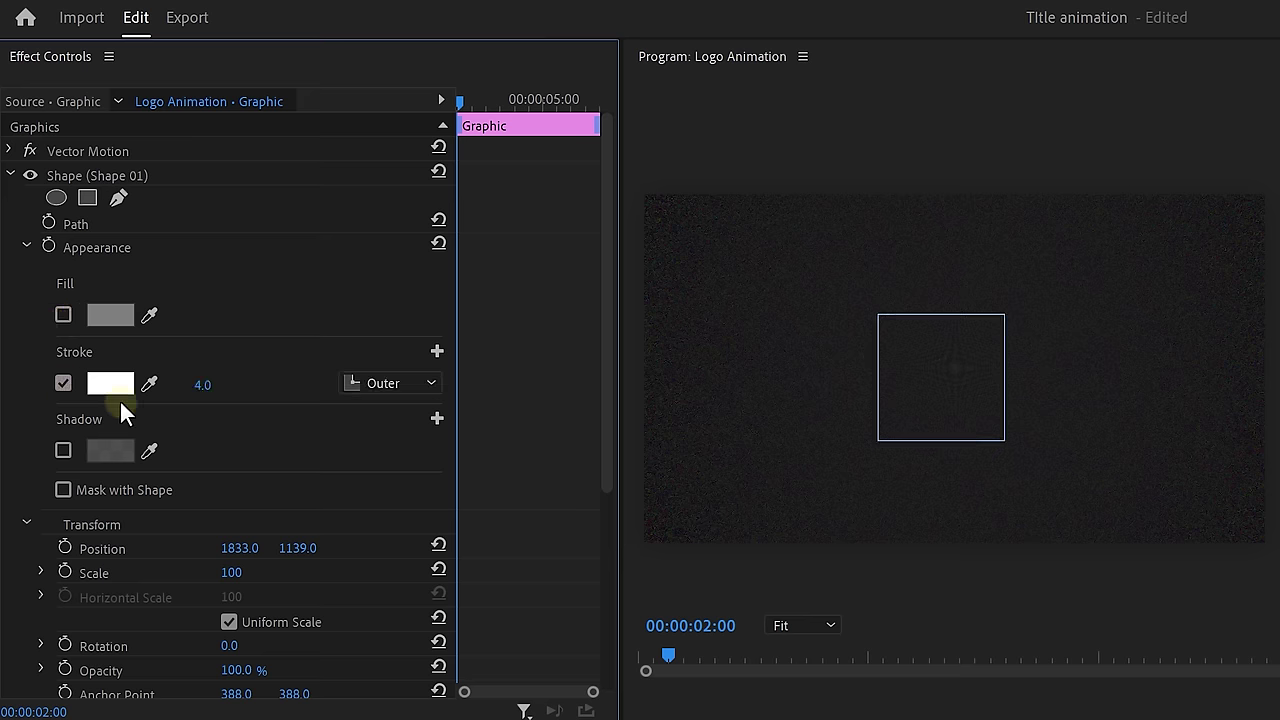
pyautogui.moveTo(202, 384); pyautogui.dragTo(543, 381)
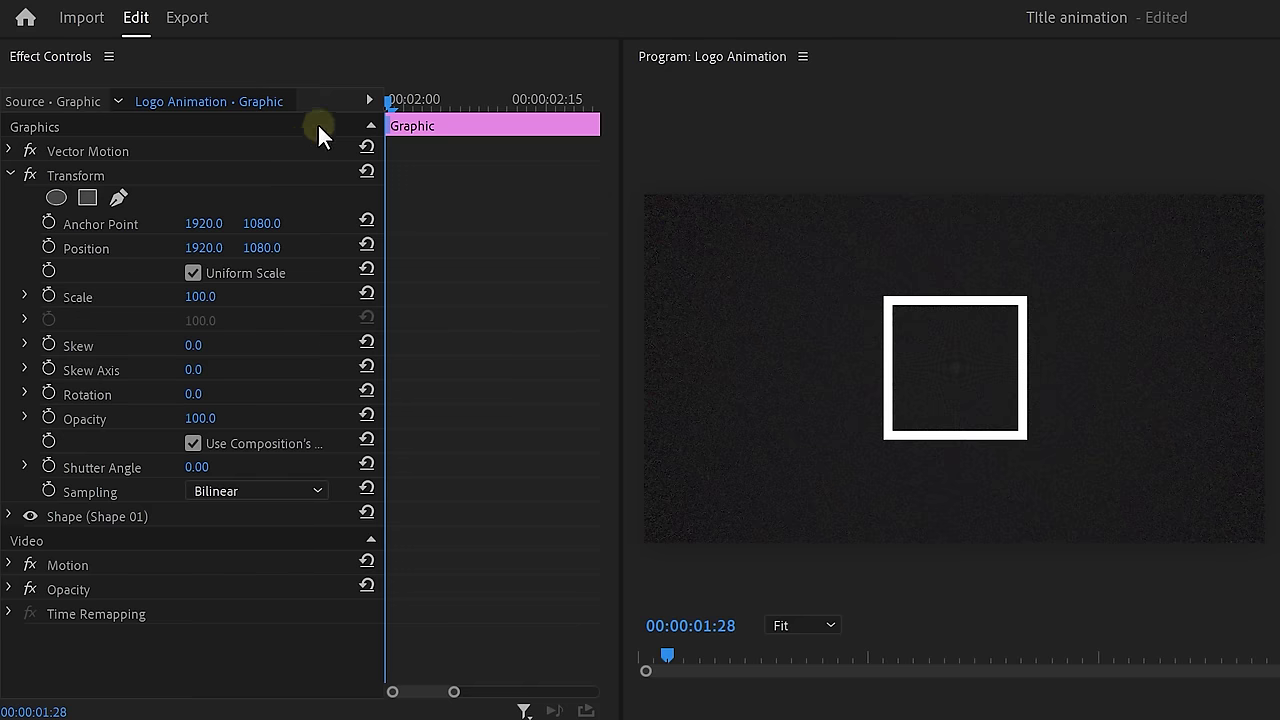
# Step: Set Position and Rotation keyframes for the square's resting place at 00:00:02:16
pyautogui.click(396, 98)
pyautogui.moveTo(396, 98); pyautogui.dragTo(557, 103)
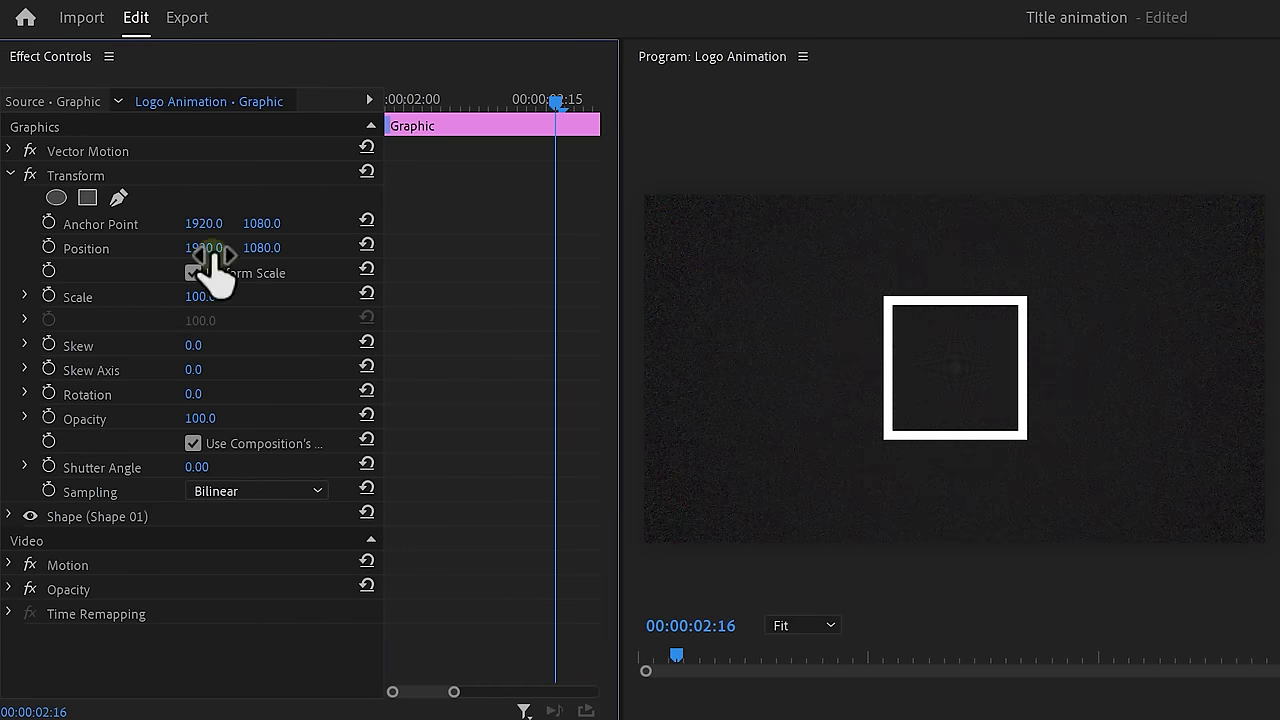
pyautogui.click(44, 249)
pyautogui.click(47, 393)
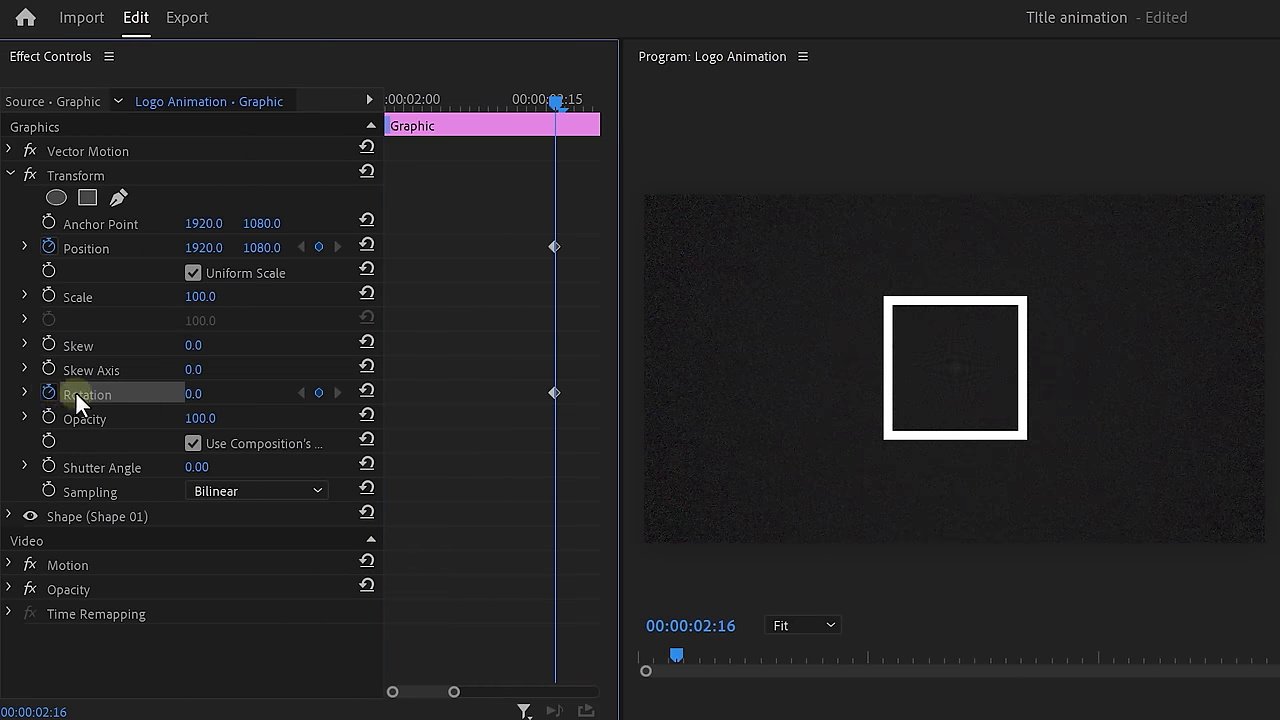
# Step: At 00:00:01:28, move the square below the frame and tilt it to -20°
pyautogui.moveTo(548, 105); pyautogui.dragTo(370, 119)
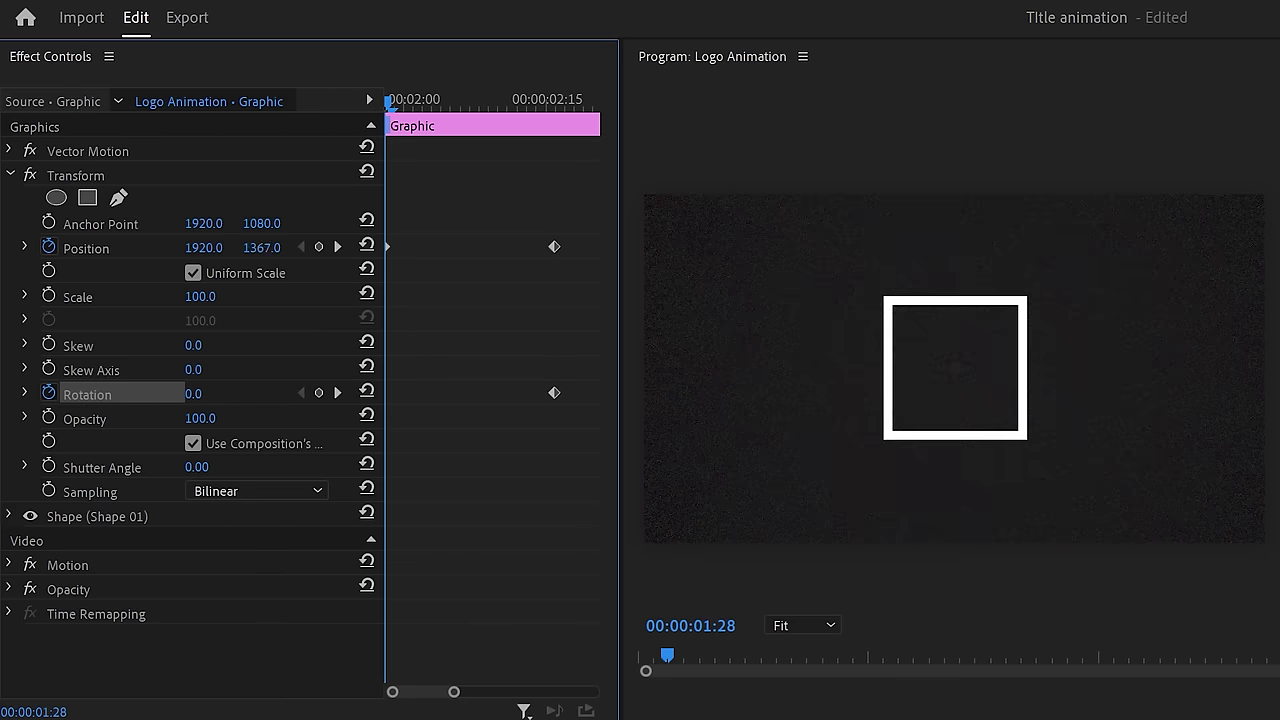
pyautogui.moveTo(262, 247); pyautogui.dragTo(272, 250)
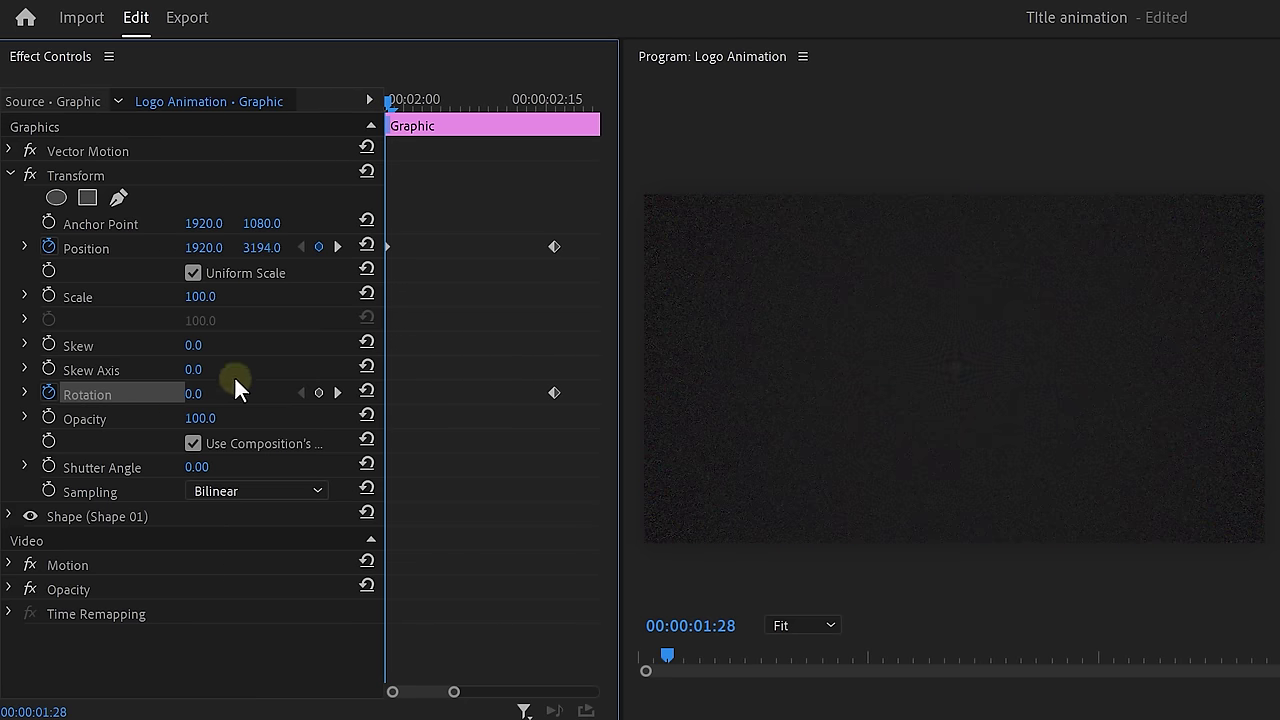
pyautogui.moveTo(193, 393); pyautogui.dragTo(139, 394)
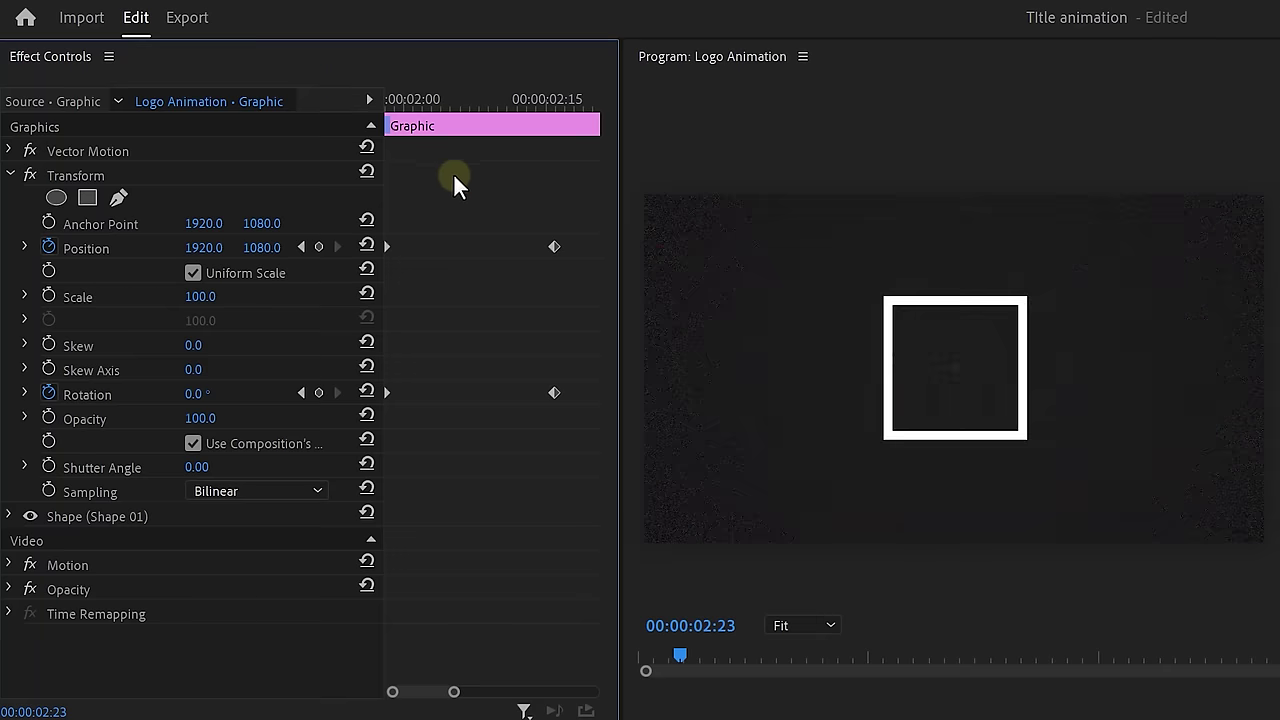
# Step: Ease in the square's resting Position and Rotation keyframes and show their speed curves
pyautogui.rightClick(555, 393)
pyautogui.moveTo(654, 548)
pyautogui.click(838, 680)
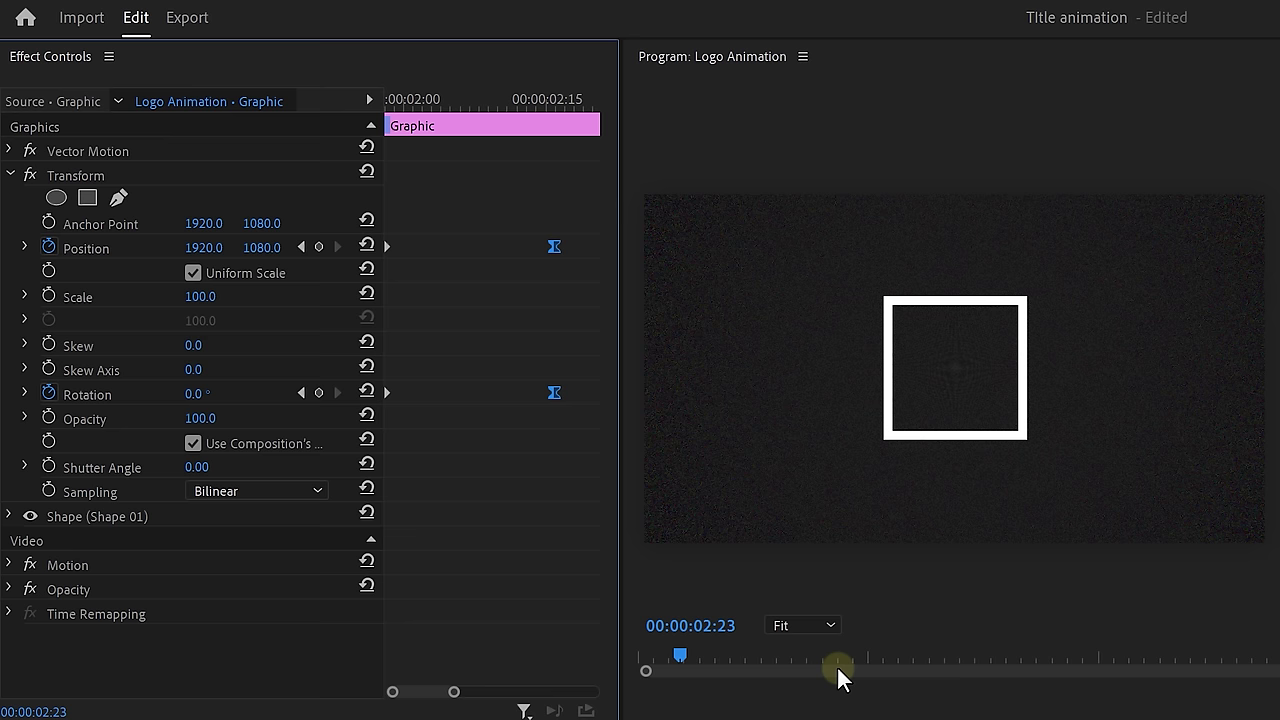
pyautogui.click(25, 248)
pyautogui.click(25, 457)
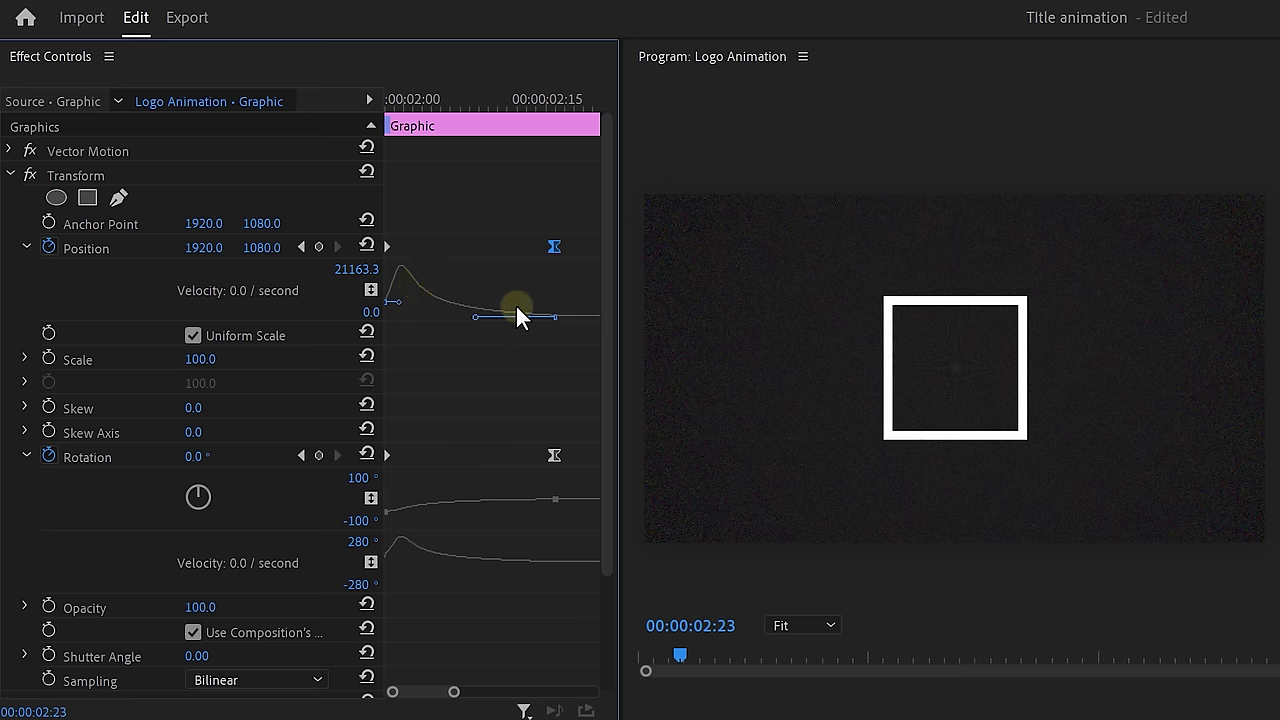
# Step: Play the swivel-in animation from the start twice to check the motion
pyautogui.moveTo(481, 105); pyautogui.dragTo(368, 121)
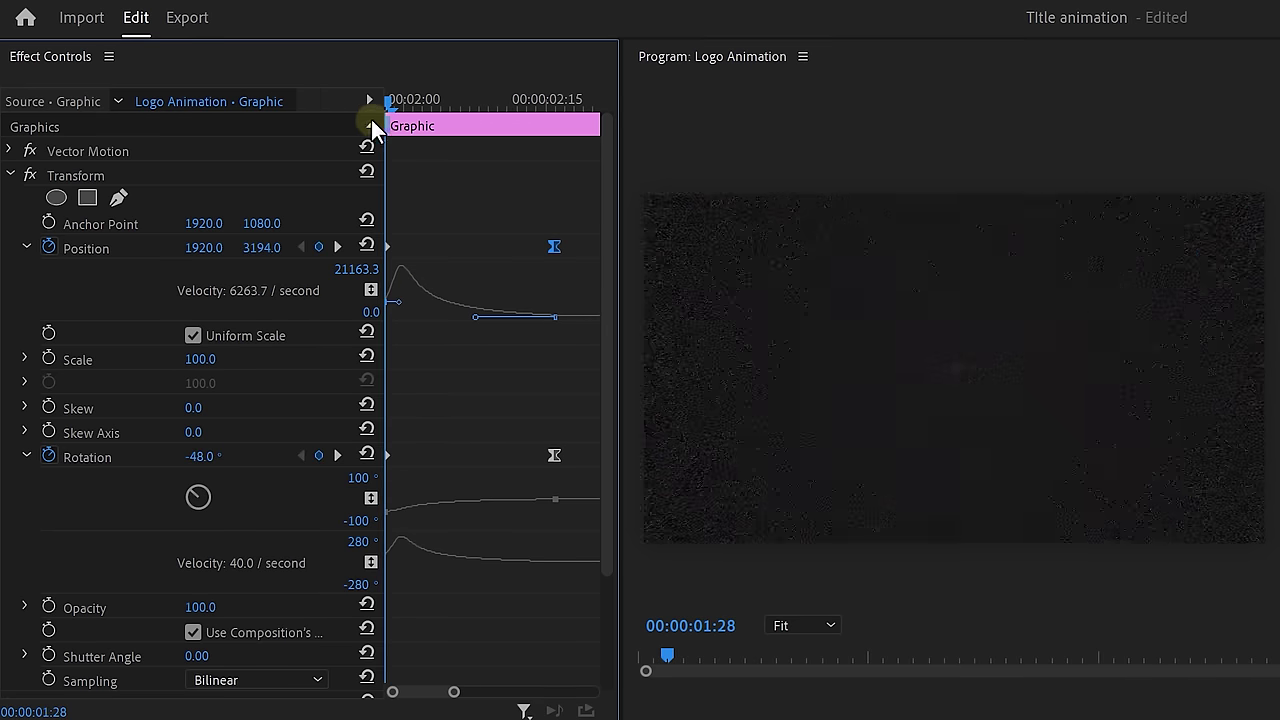
pyautogui.press('space')
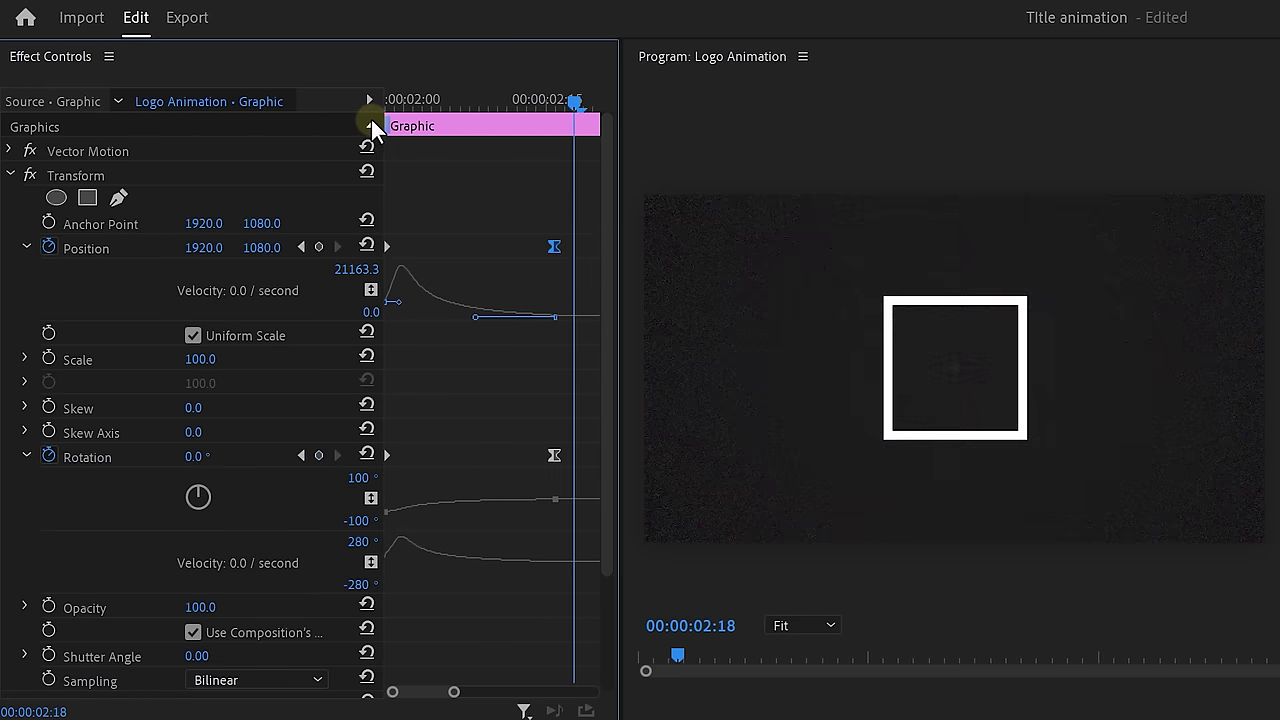
pyautogui.click(389, 106)
pyautogui.press('space')
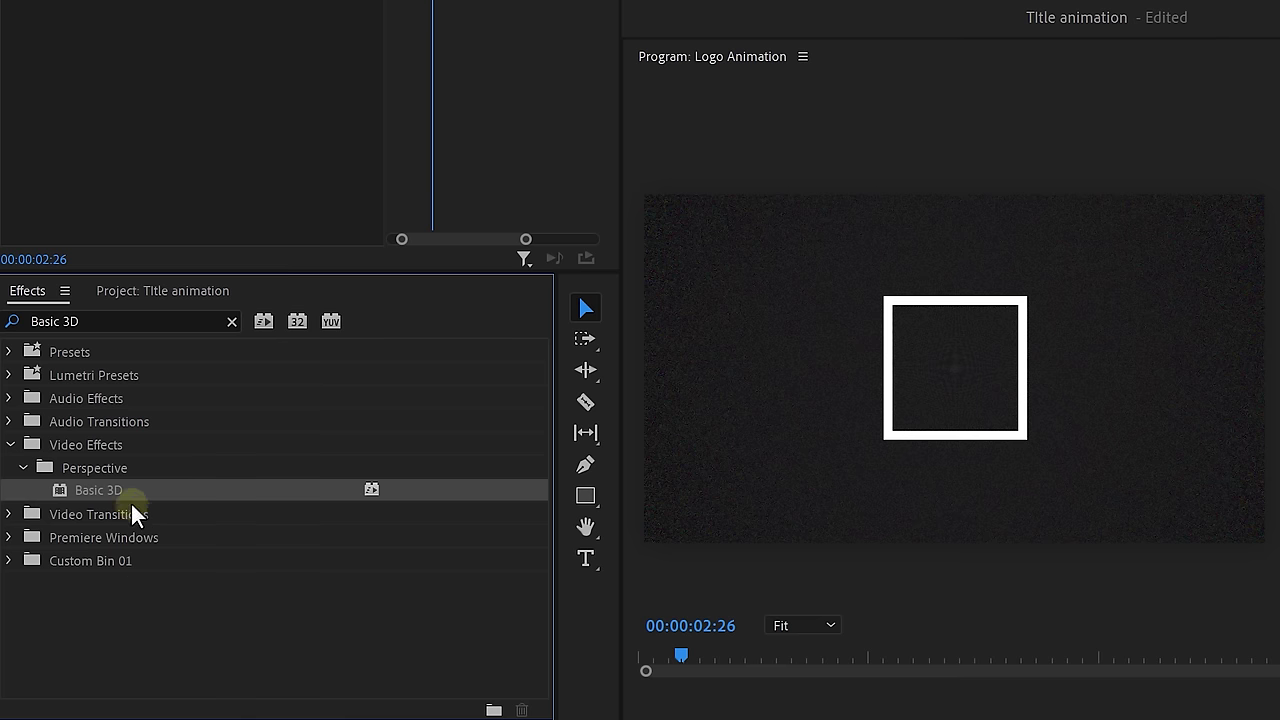
# Step: Apply Basic 3D and keyframe Swivel from 0° at 02:26 to 1x180° at 04:16
pyautogui.moveTo(145, 475); pyautogui.dragTo(261, 177)
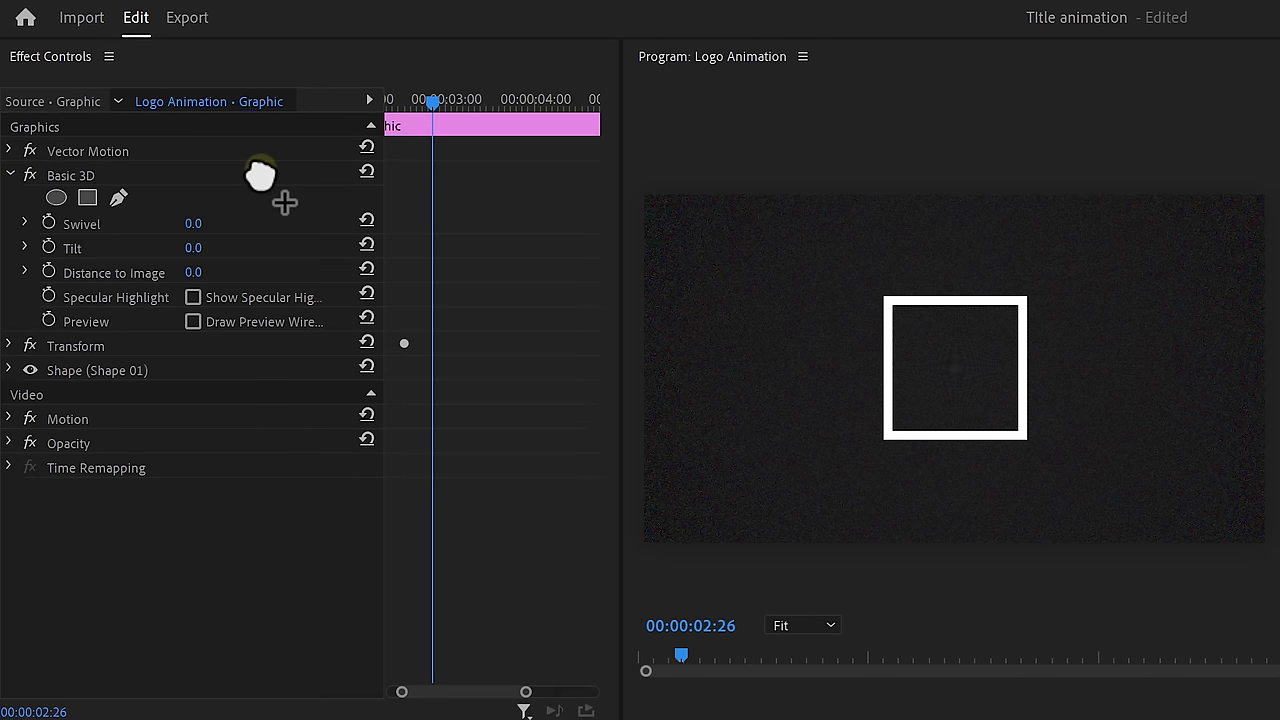
pyautogui.click(49, 222)
pyautogui.moveTo(440, 100); pyautogui.dragTo(573, 104)
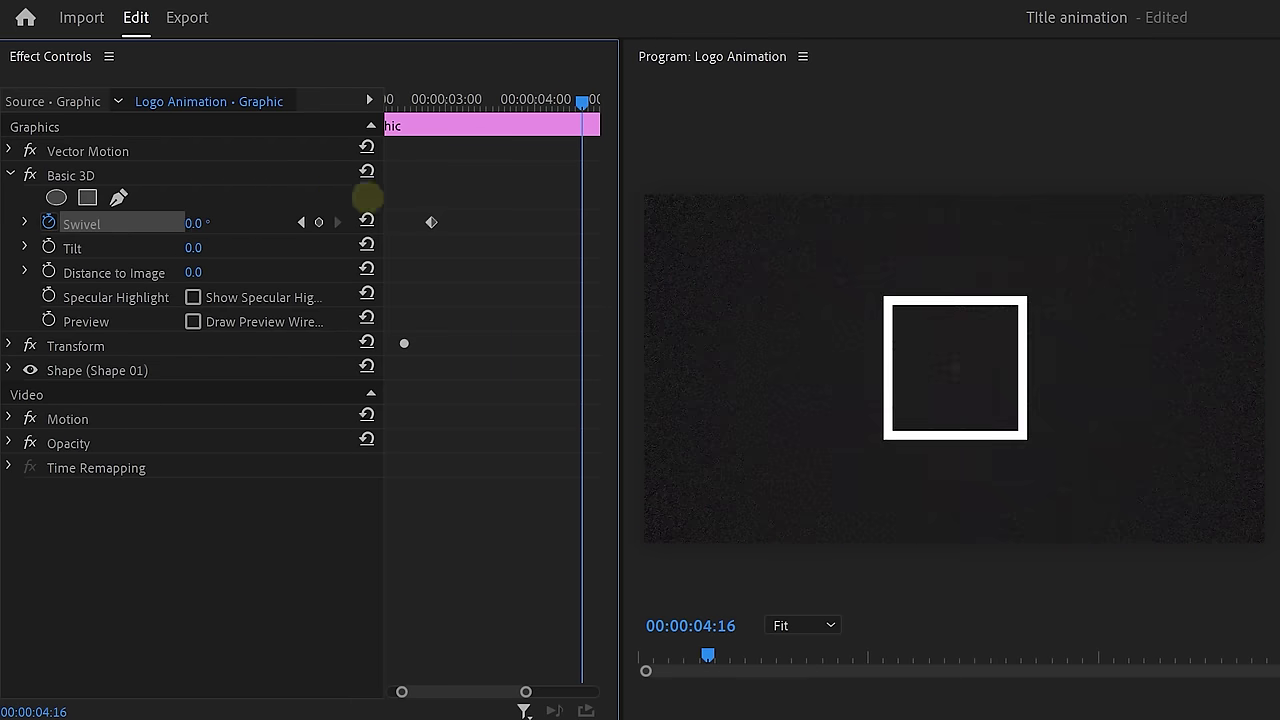
pyautogui.moveTo(193, 223); pyautogui.dragTo(773, 235)
# Step: Ease out the first Swivel keyframe and ease in the second, showing the swivel graphs
pyautogui.rightClick(431, 222)
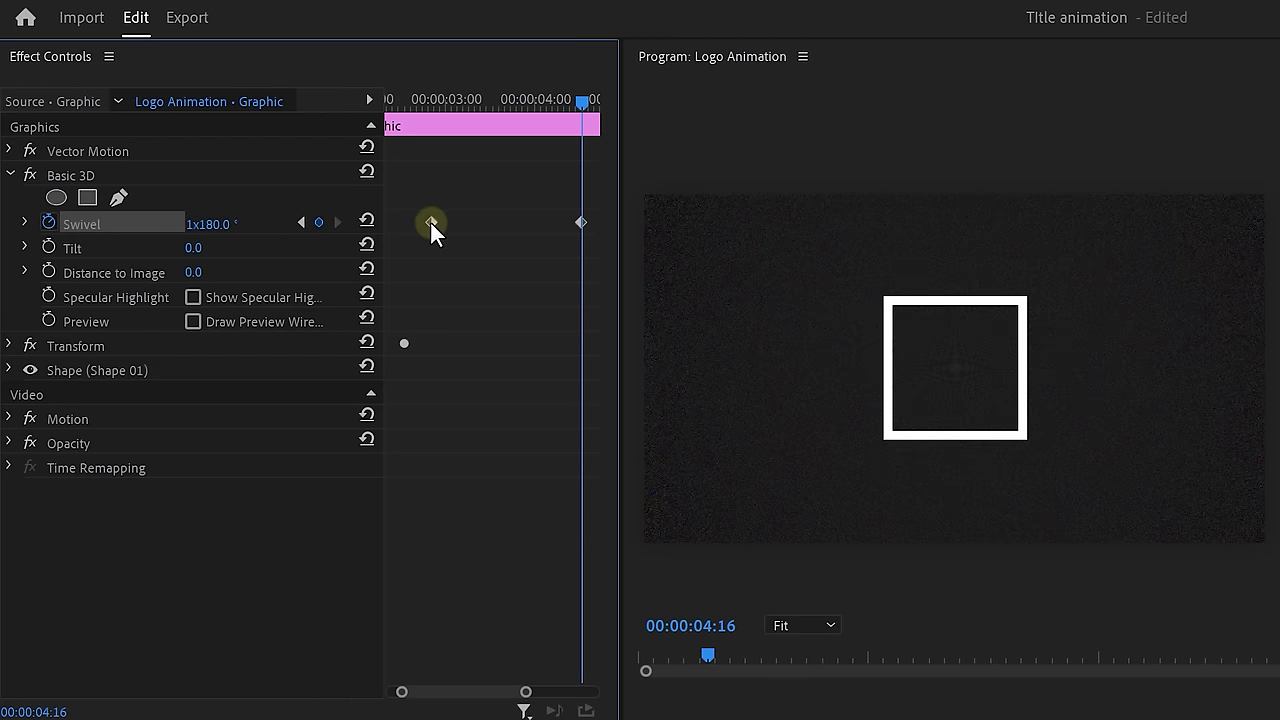
pyautogui.click(476, 515)
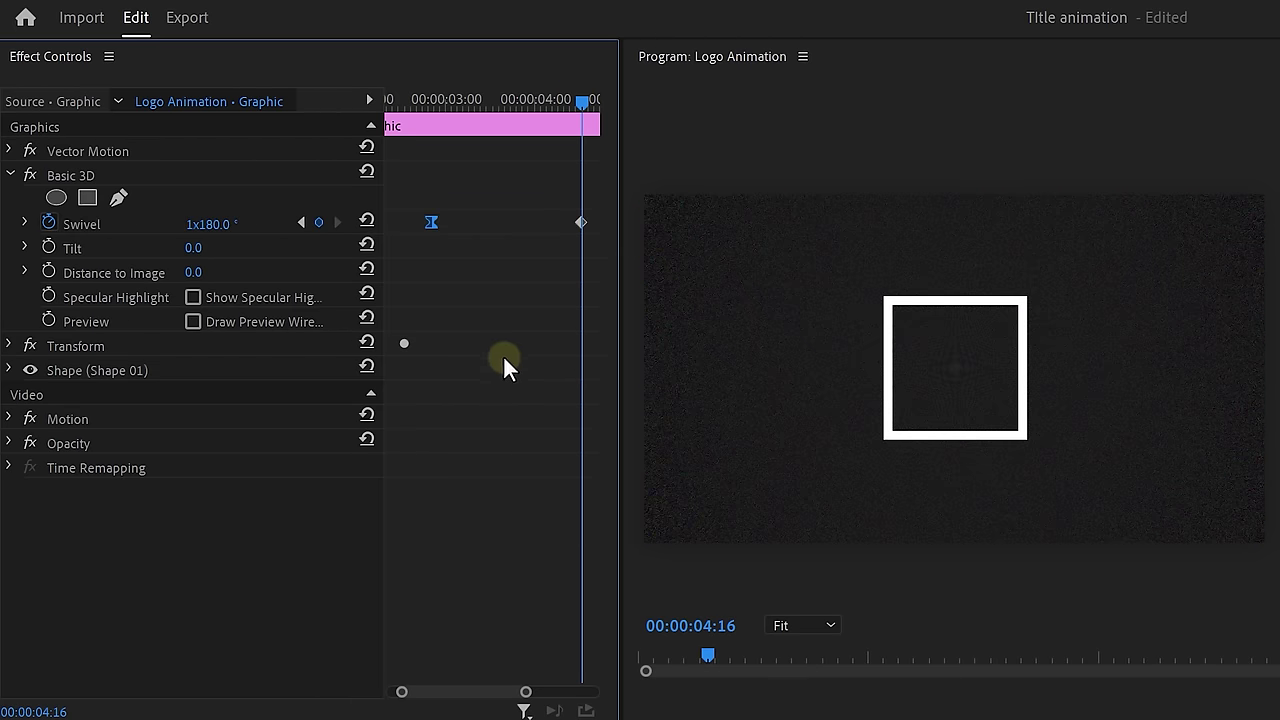
pyautogui.rightClick(581, 223)
pyautogui.click(612, 497)
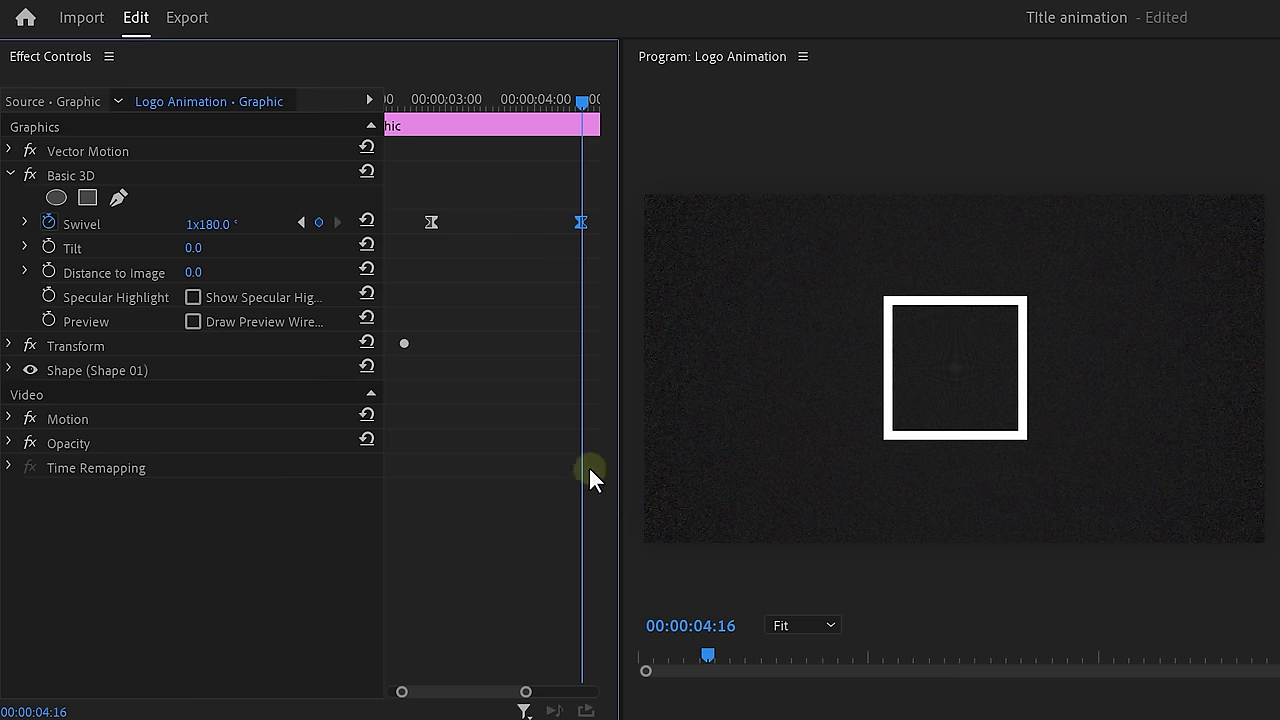
pyautogui.click(25, 224)
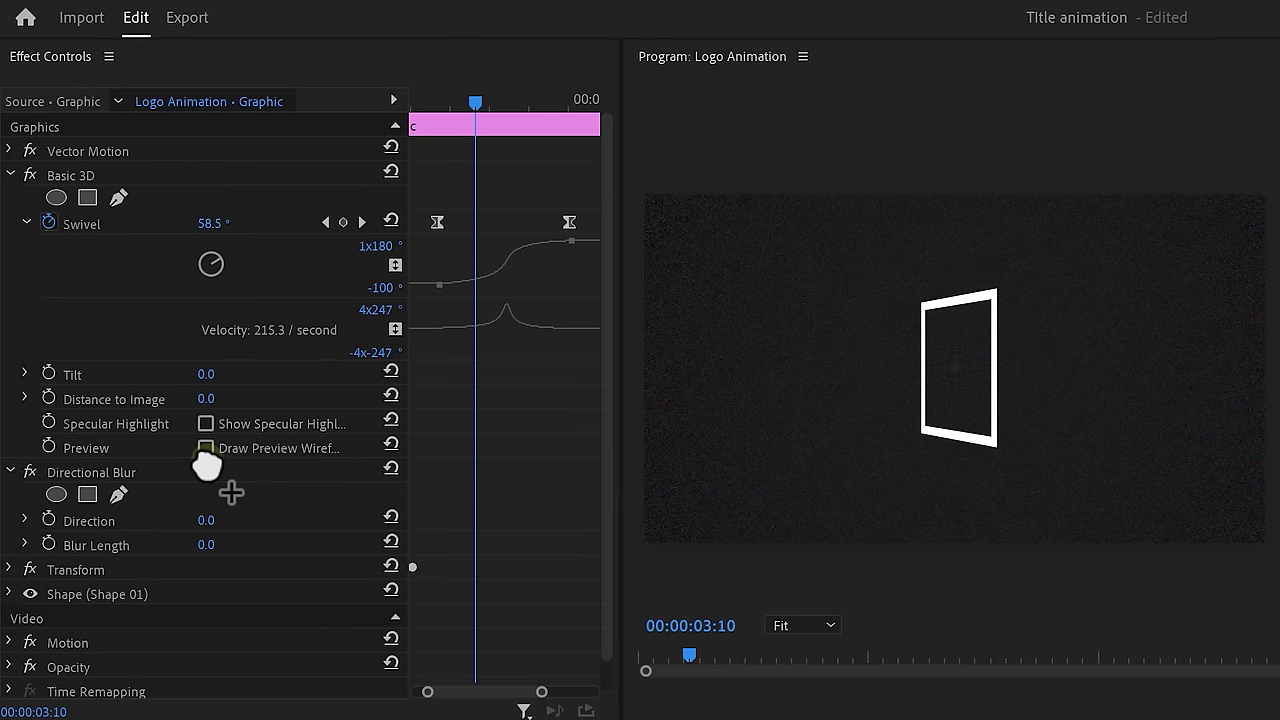
# Step: At mid-swivel 03:22, set Blur Length to 40 and blur Direction to 90°
pyautogui.moveTo(472, 132); pyautogui.dragTo(507, 103)
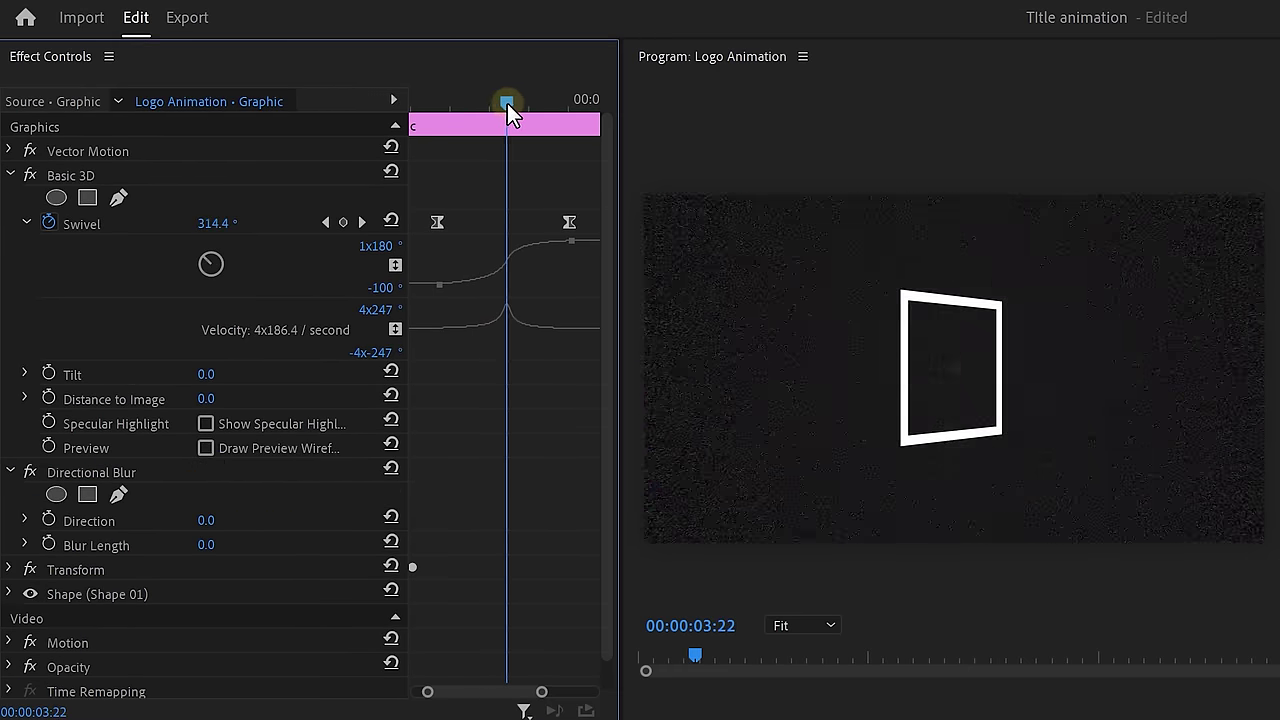
pyautogui.write('40')
pyautogui.press('Return')
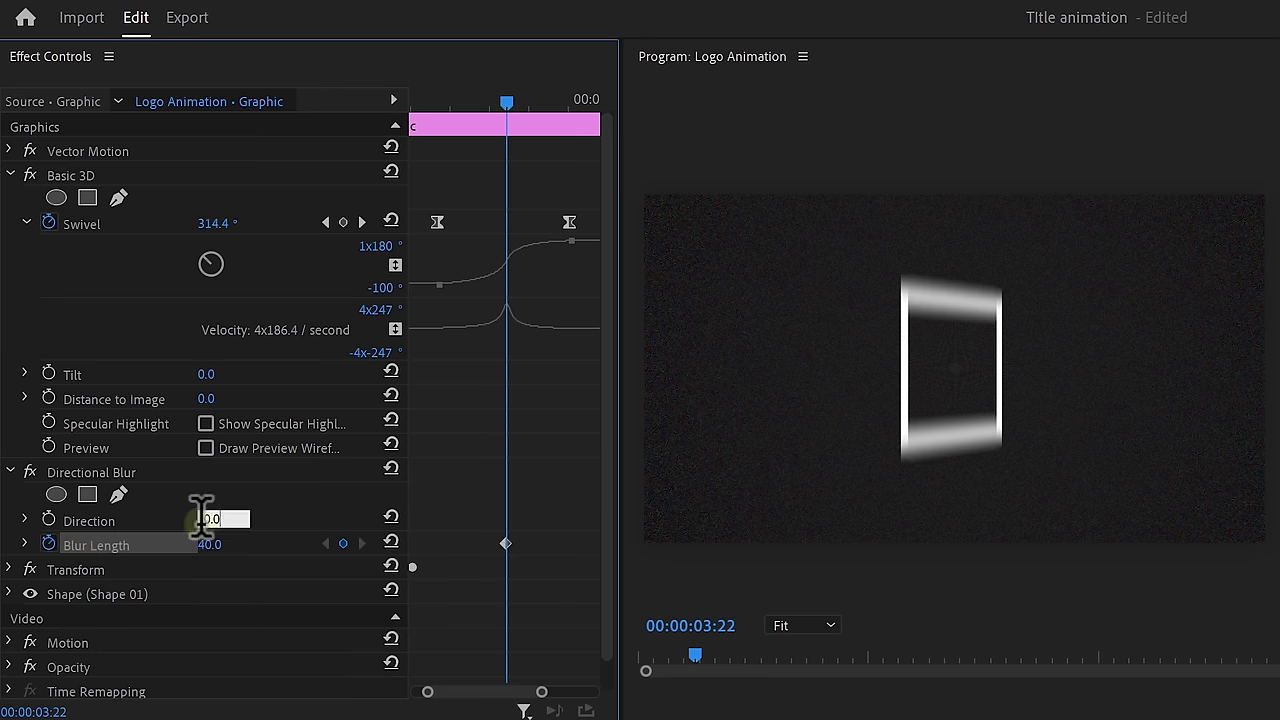
pyautogui.write('90')
pyautogui.press('Return')
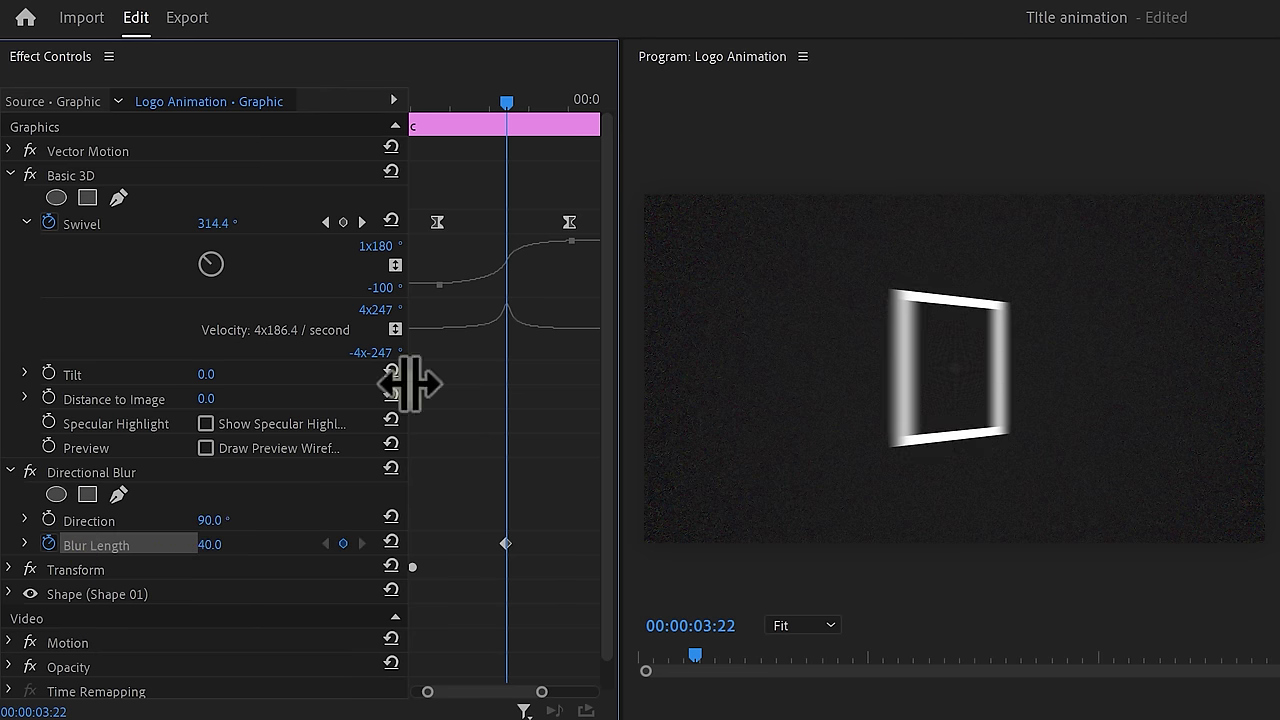
# Step: Set Blur Length to 0 at the swivel start 02:26 and end 04:16
pyautogui.moveTo(486, 104); pyautogui.dragTo(570, 104)
pyautogui.write('0')
pyautogui.press('Return')
pyautogui.write('0')
pyautogui.press('Return')
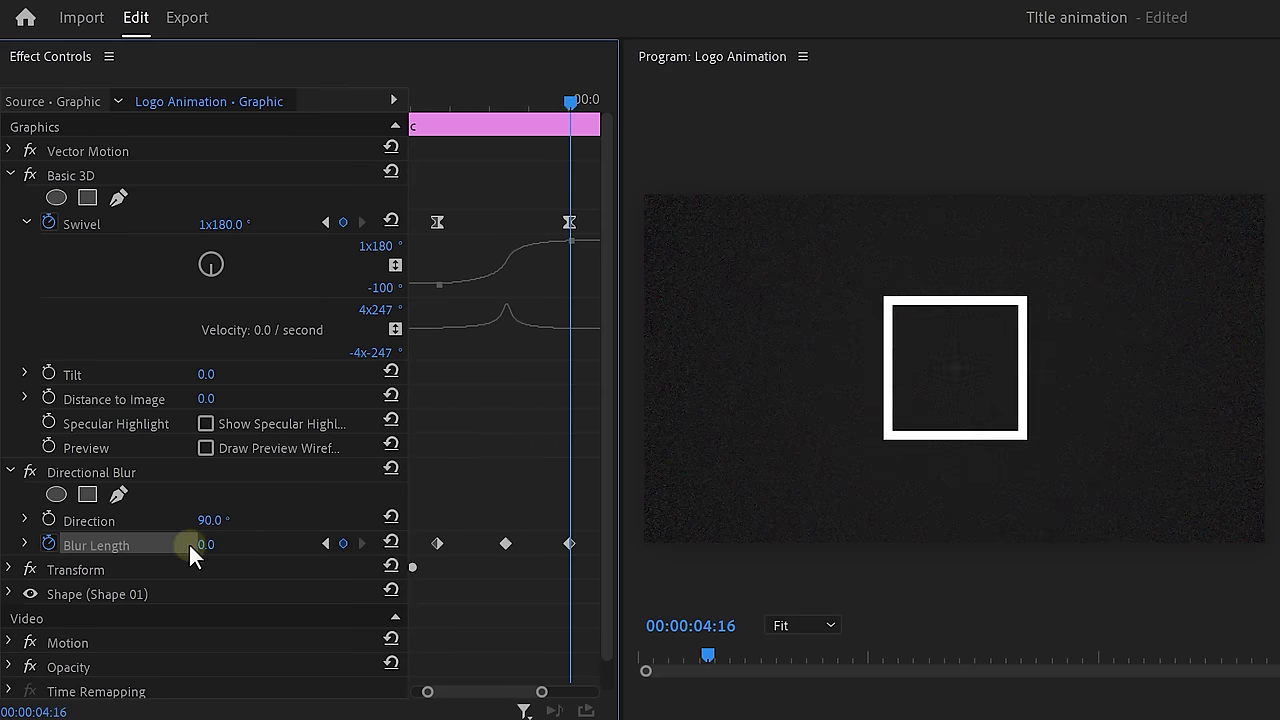
# Step: Ease the first and final Blur Length keyframes
pyautogui.rightClick(437, 543)
pyautogui.click(430, 685)
pyautogui.rightClick(570, 543)
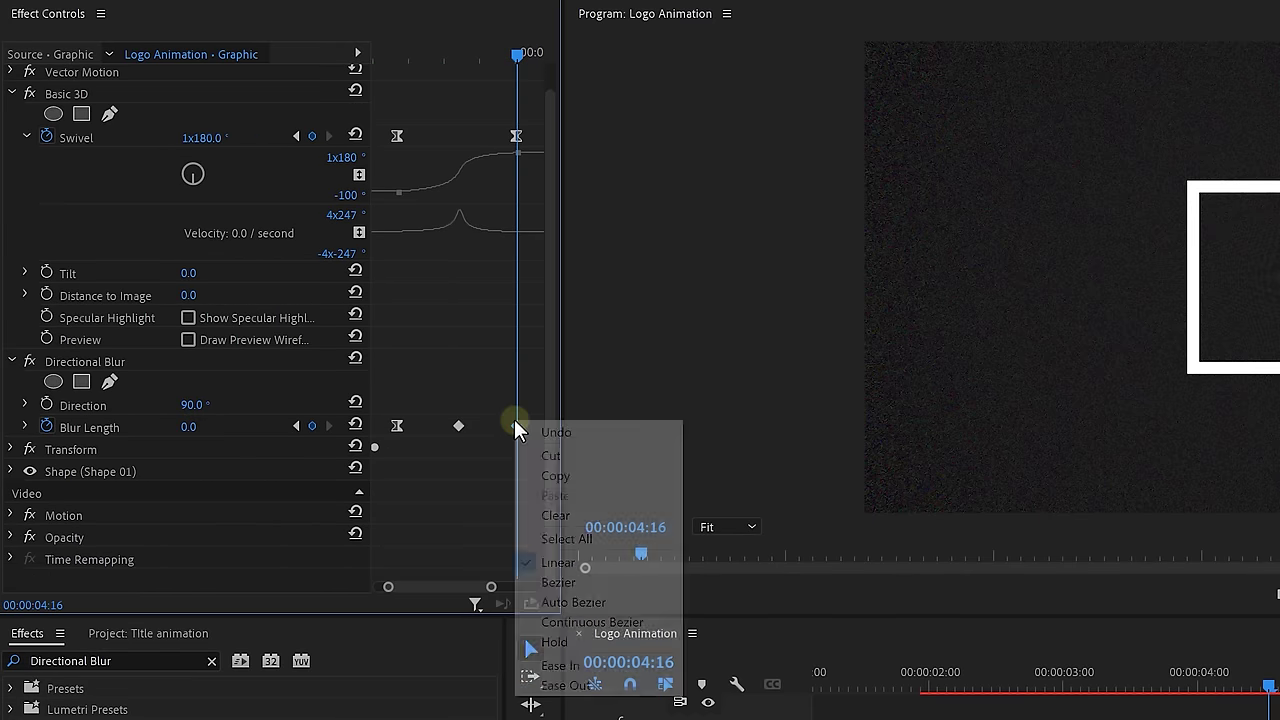
pyautogui.click(530, 665)
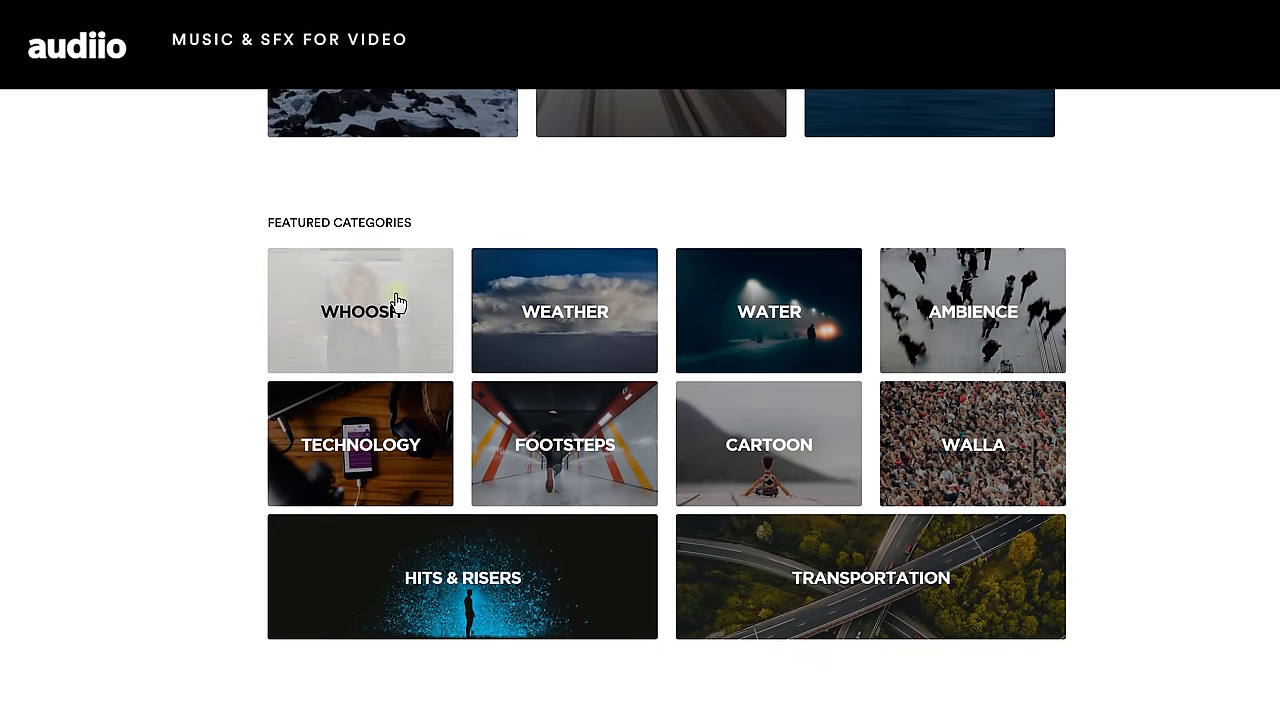
# Step: Browse the WHOOSH sound effects category, then search for gunshot sound effects
pyautogui.click(398, 302)
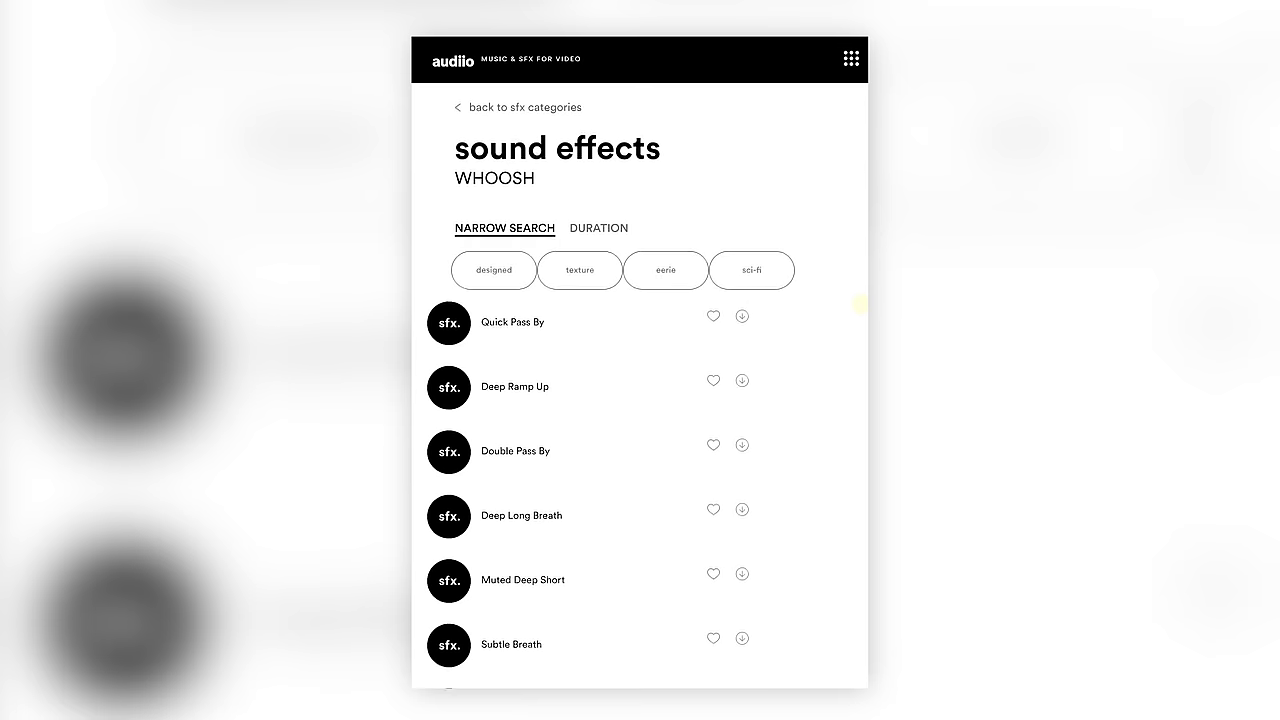
pyautogui.scroll(-3, 858, 326)
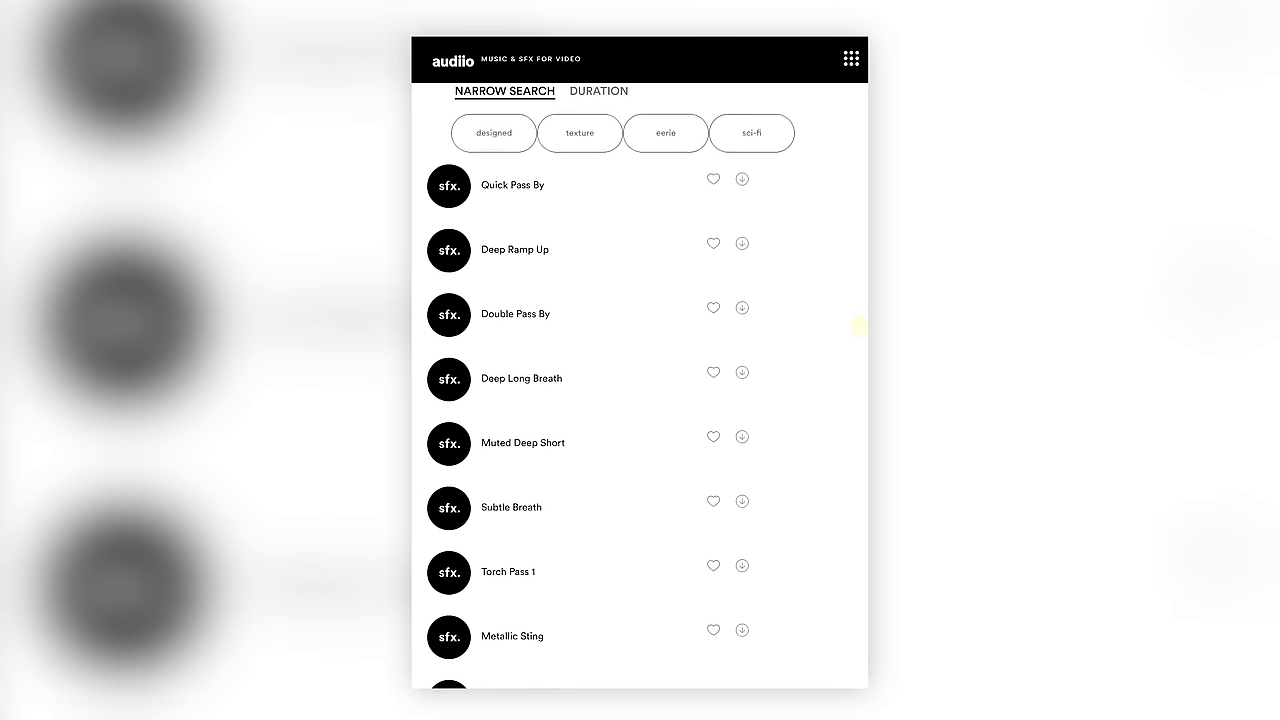
pyautogui.scroll(-4, 858, 326)
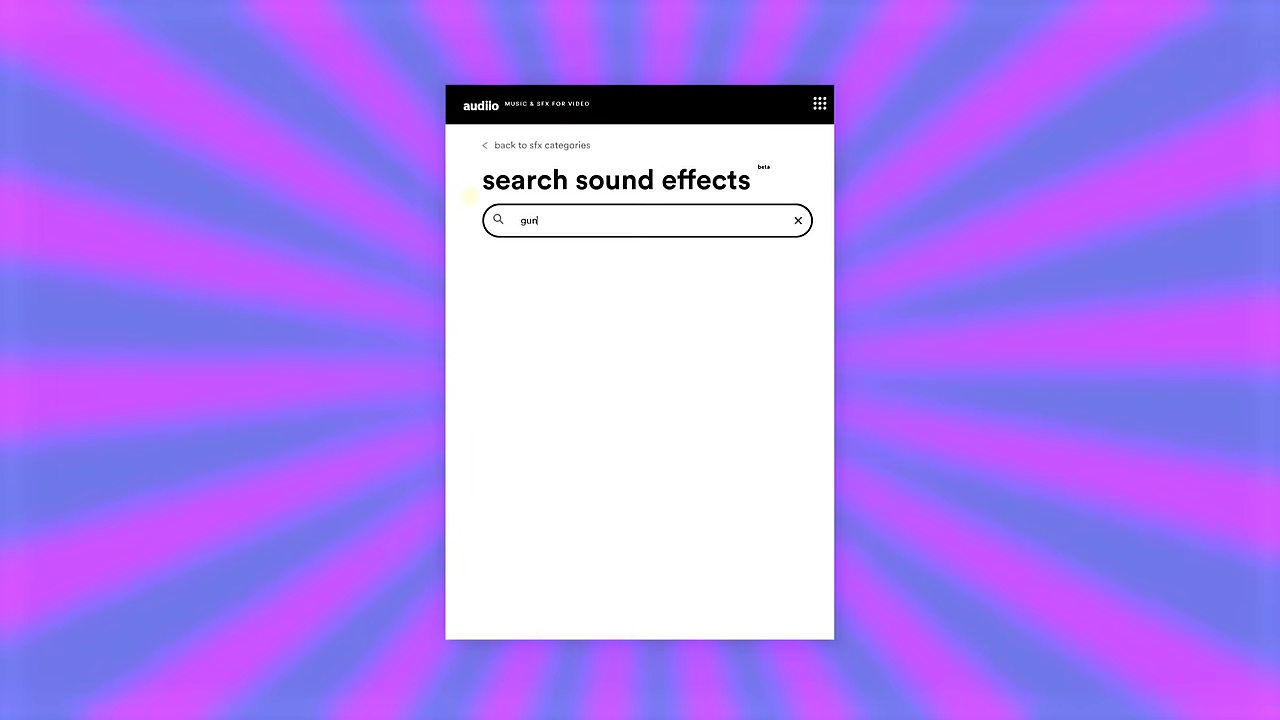
pyautogui.write('shot')
pyautogui.press('Return')
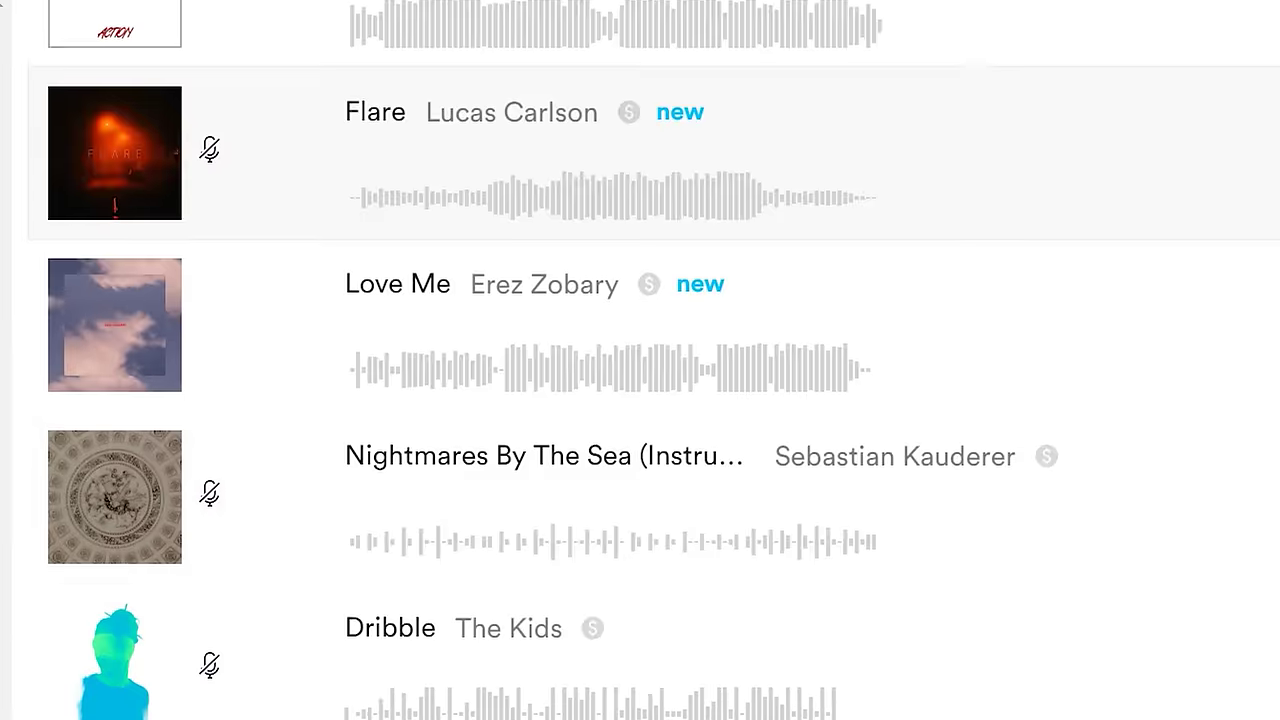
# Step: Scroll through Audiio's music track list looking for a background track
pyautogui.scroll(-10, 640, 300)
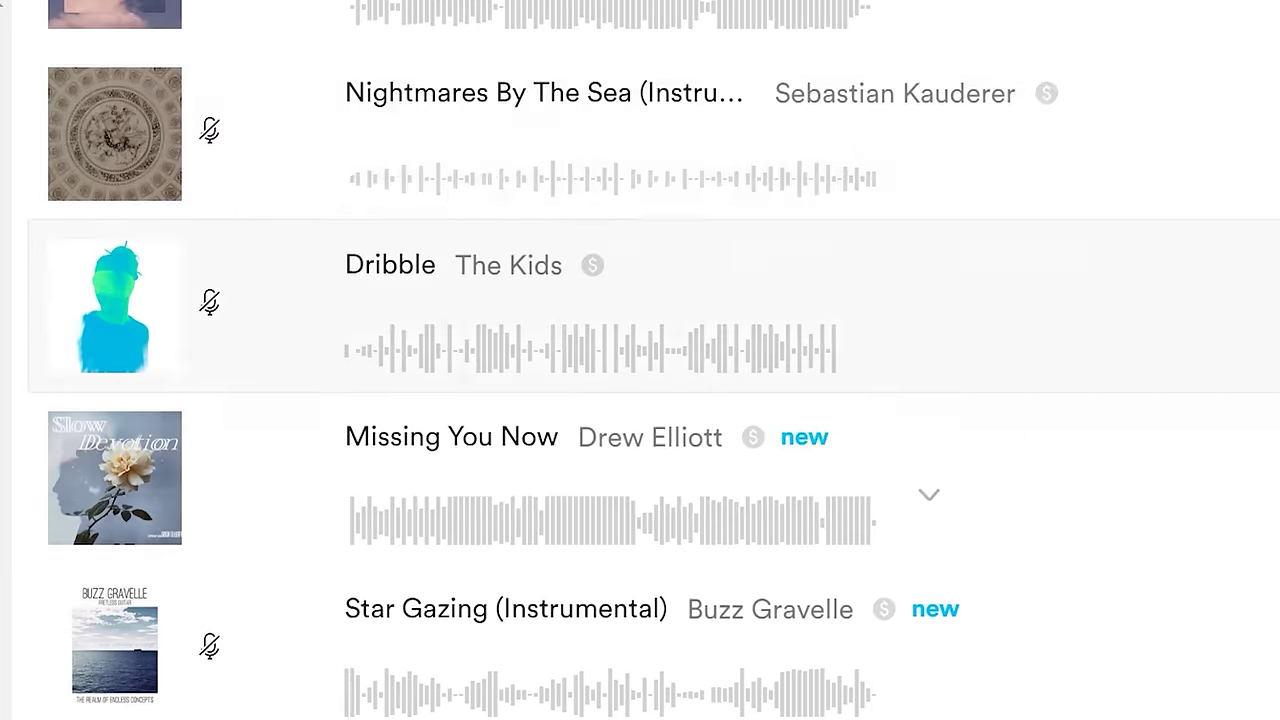
pyautogui.scroll(-5, 640, 360)
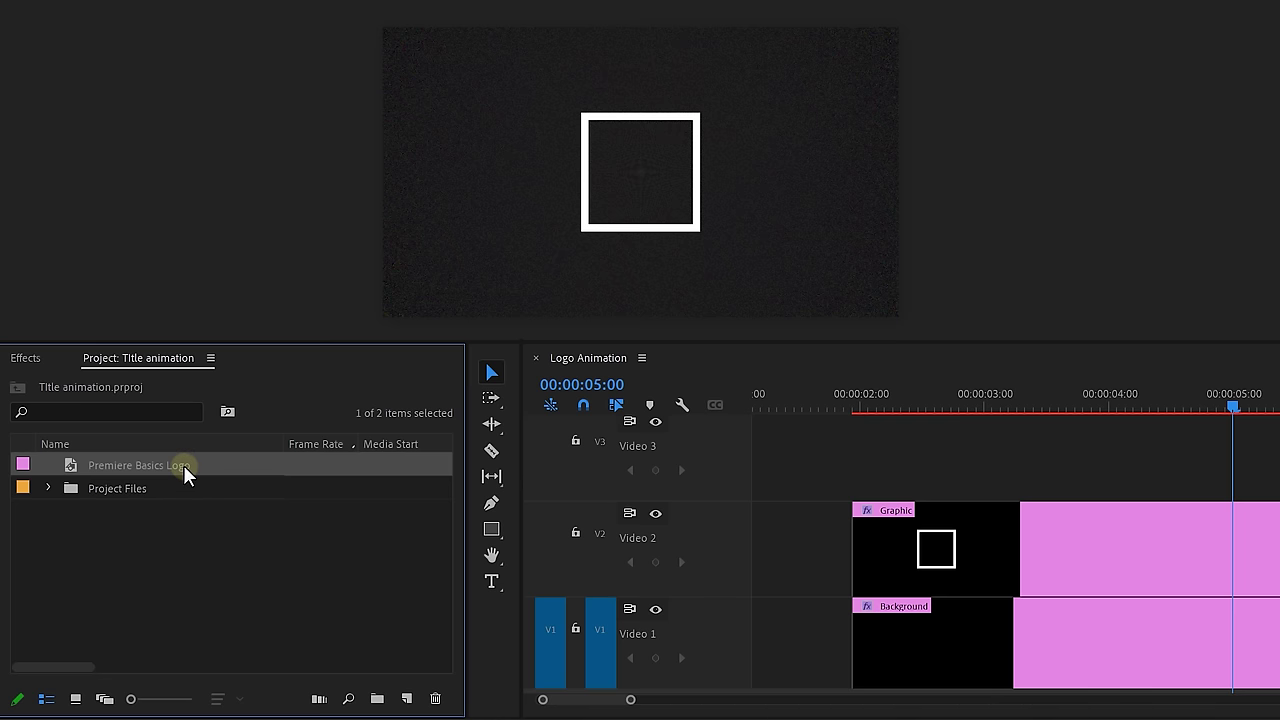
# Step: Place the Premiere Basics Logo on Video 3 at scale 82 and tint it to FAEDED
pyautogui.moveTo(183, 464); pyautogui.dragTo(413, 458)
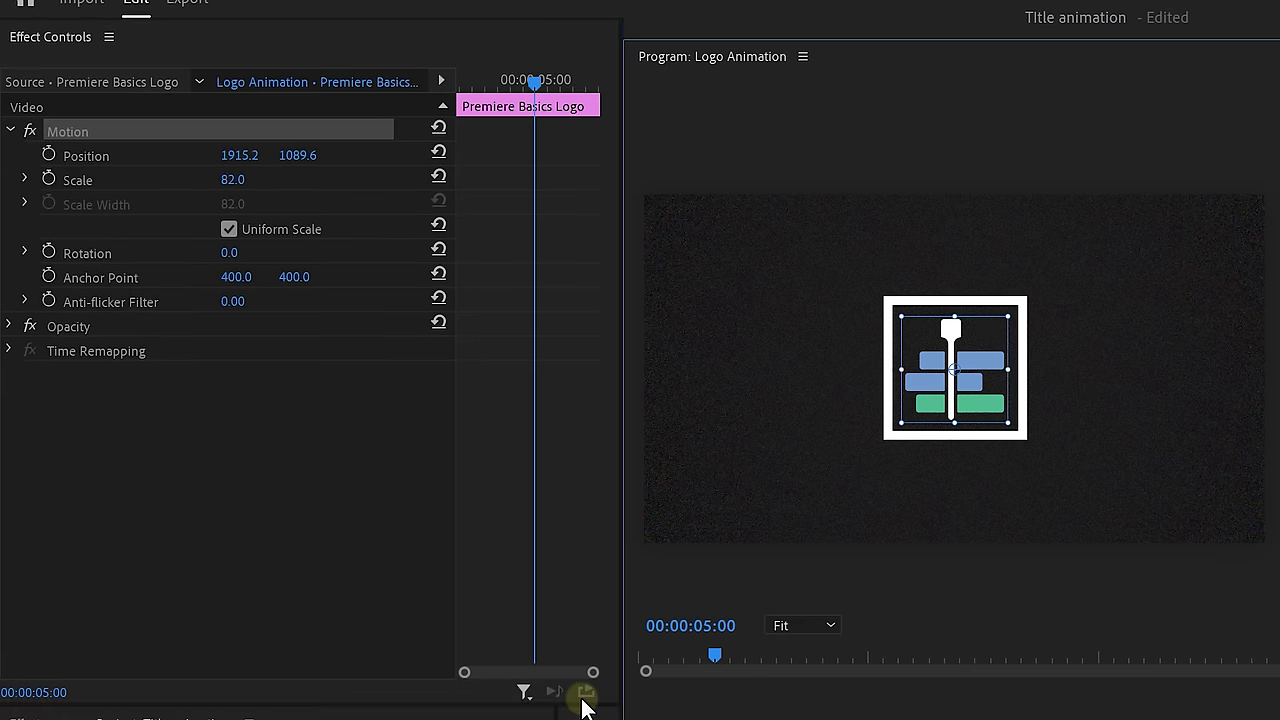
pyautogui.click(36, 295)
pyautogui.moveTo(90, 487); pyautogui.dragTo(150, 144)
pyautogui.click(234, 443)
pyautogui.click(40, 652)
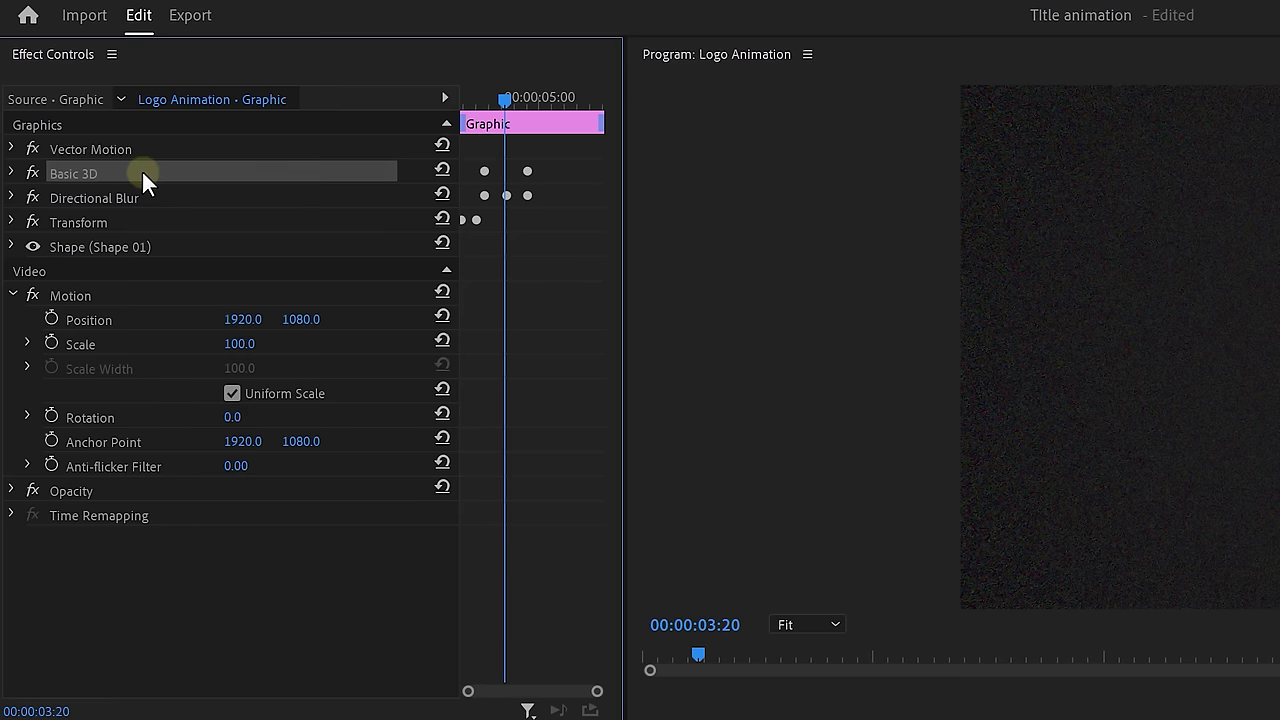
# Step: Copy the square's Basic 3D and Directional Blur effects onto the logo clip and preview the swivel
pyautogui.keyDown('shift'); pyautogui.click(150, 198); pyautogui.keyUp('shift')
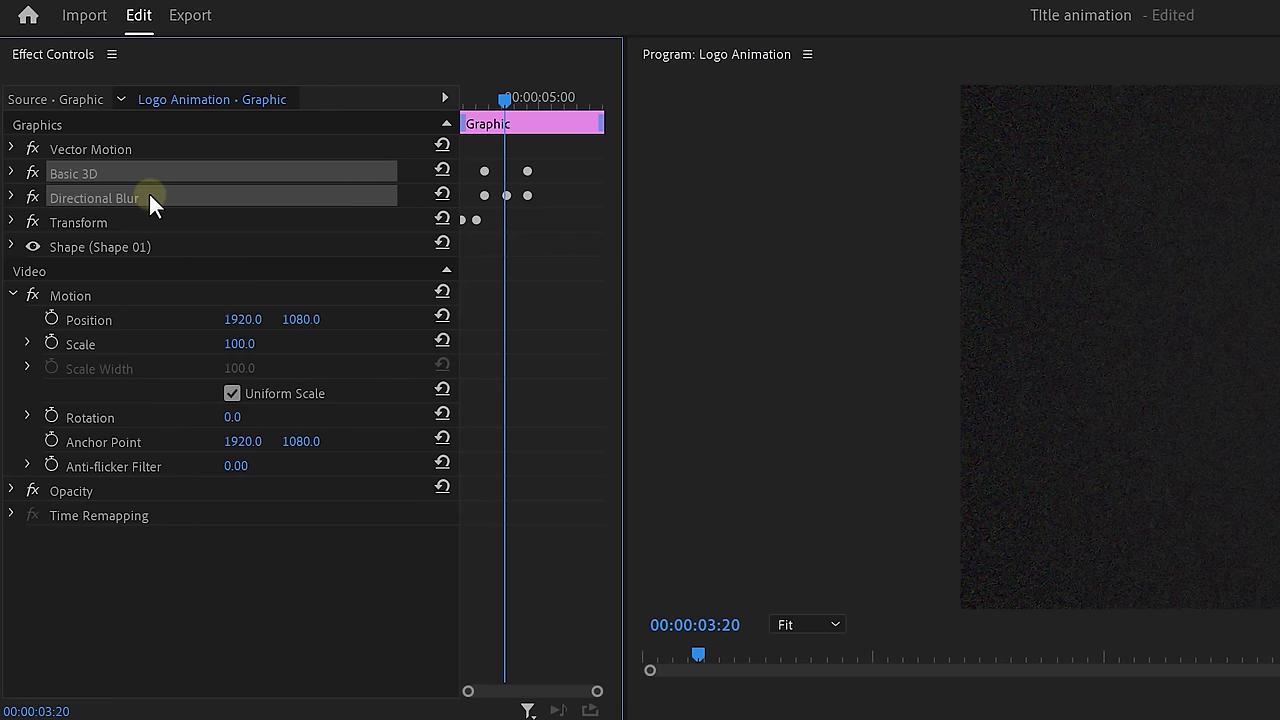
pyautogui.rightClick(150, 198)
pyautogui.click(195, 304)
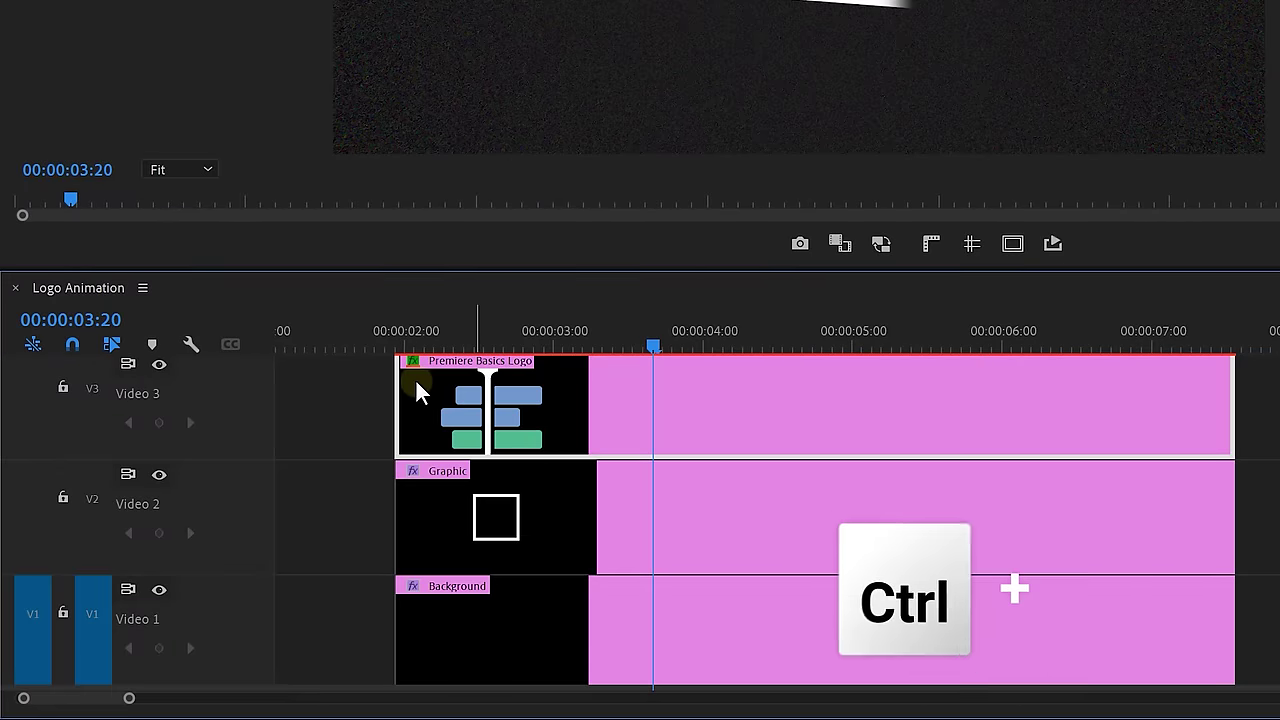
pyautogui.hotkey('ctrl', 'v')
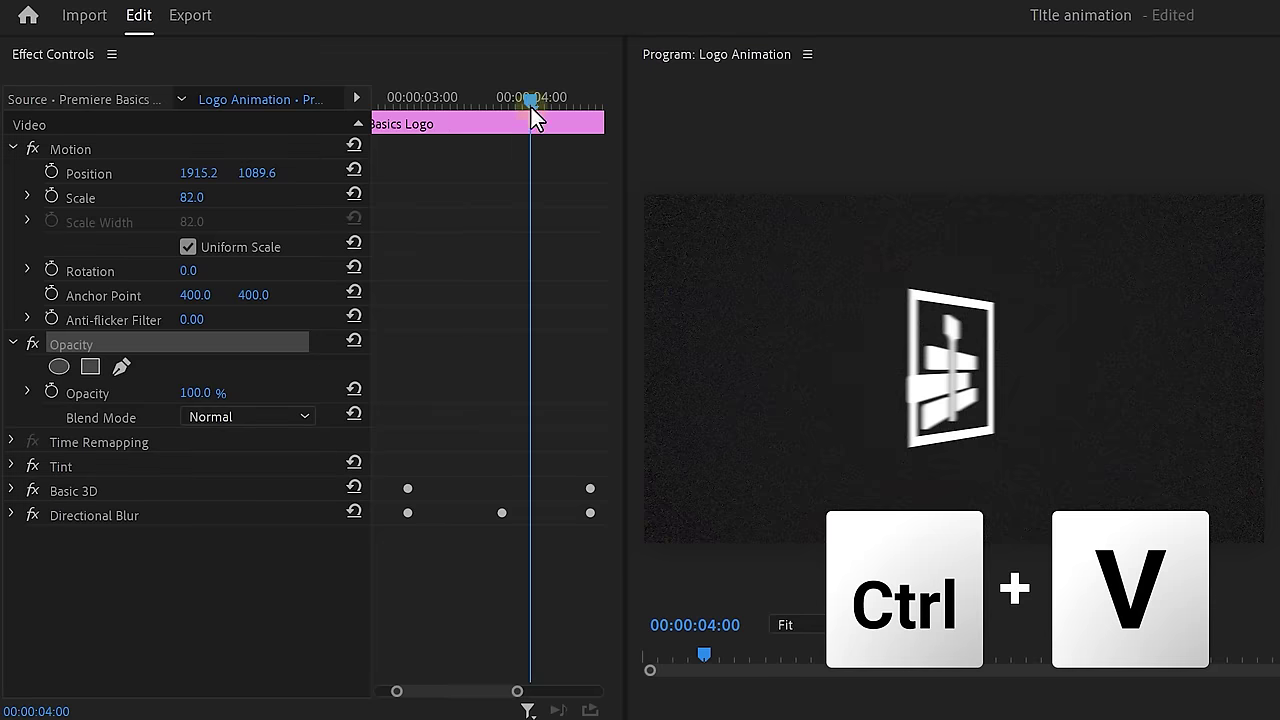
pyautogui.moveTo(531, 107); pyautogui.dragTo(485, 103)
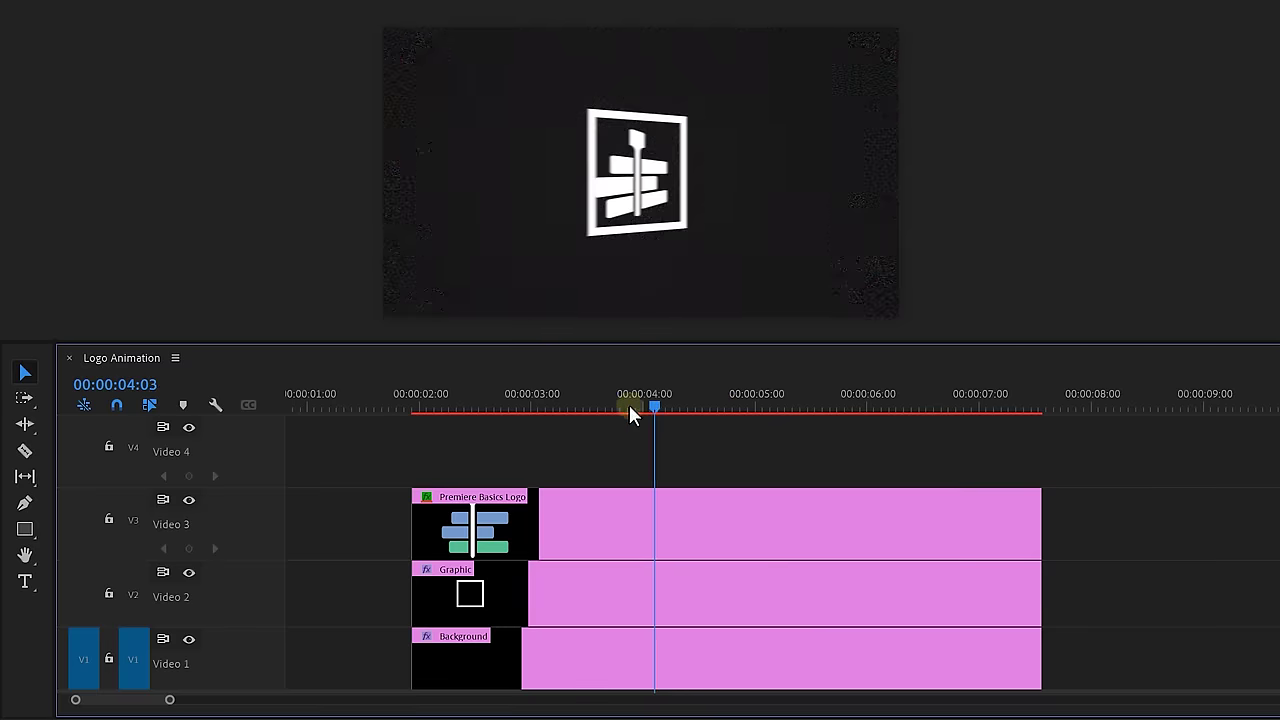
# Step: Split the V3 logo clip at the playhead, delete its right piece, and start the PREMIERE BASICS title
pyautogui.press('c')
pyautogui.click(720, 515)
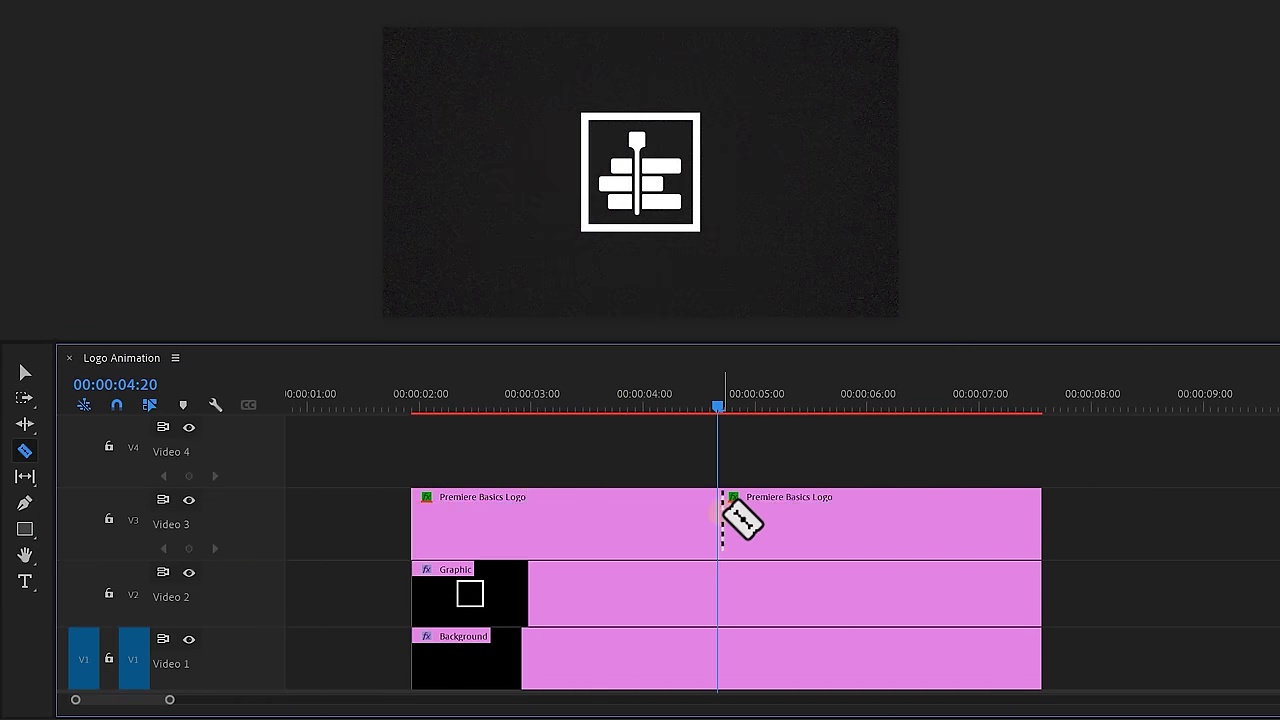
pyautogui.press('v')
pyautogui.click(806, 523)
pyautogui.press('Delete')
pyautogui.click(1058, 406)
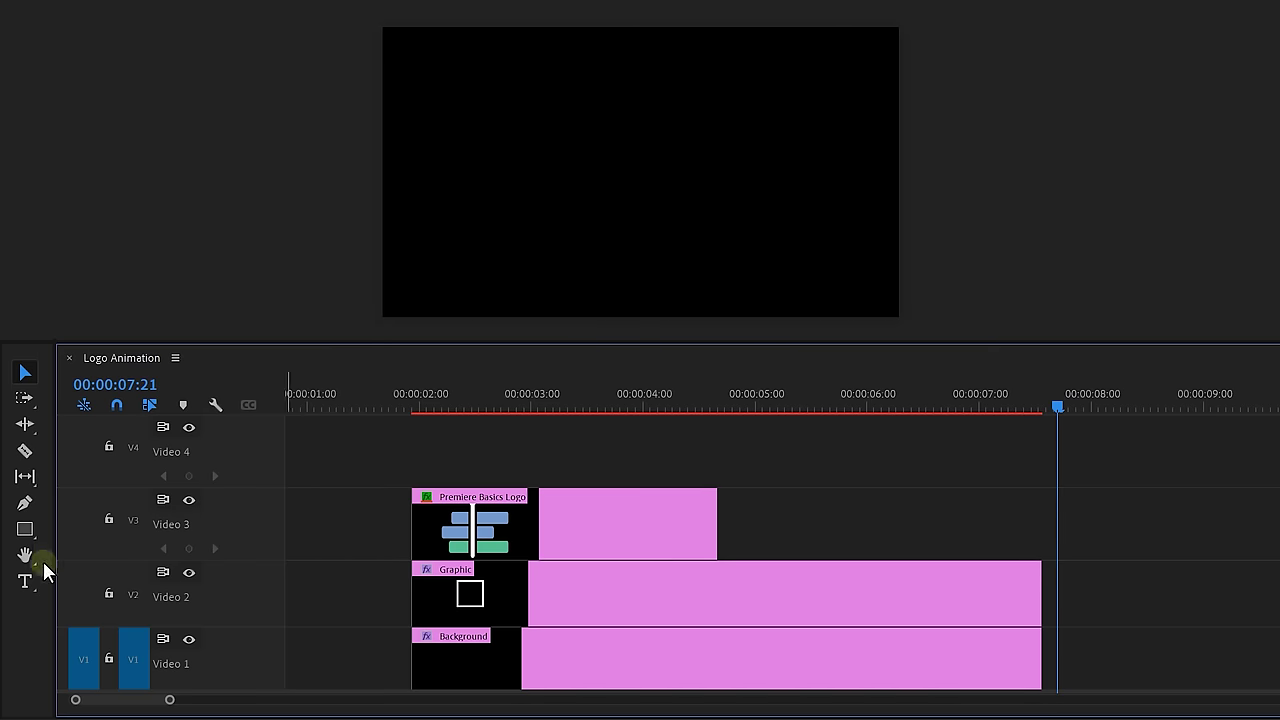
pyautogui.click(418, 170)
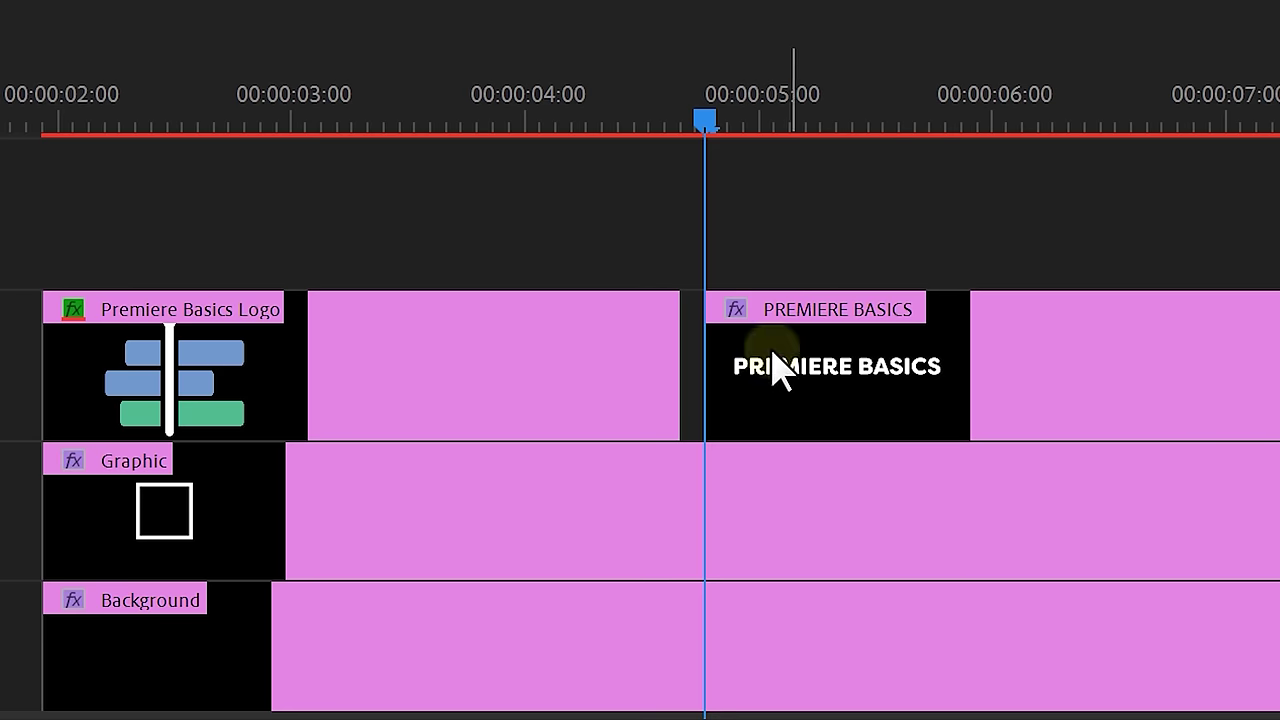
pyautogui.click(752, 505)
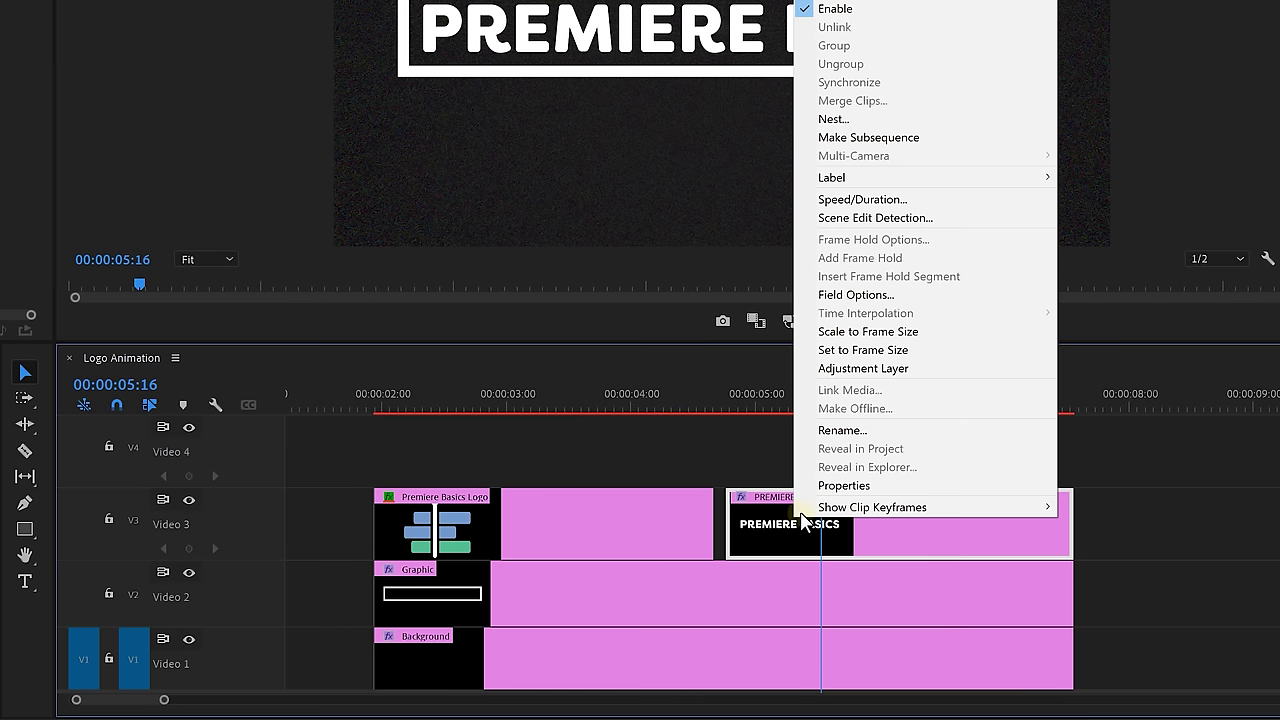
# Step: Nest the PREMIERE BASICS title clip as Nested Sequence 08 and apply Transform to it
pyautogui.click(862, 122)
pyautogui.click(718, 193)
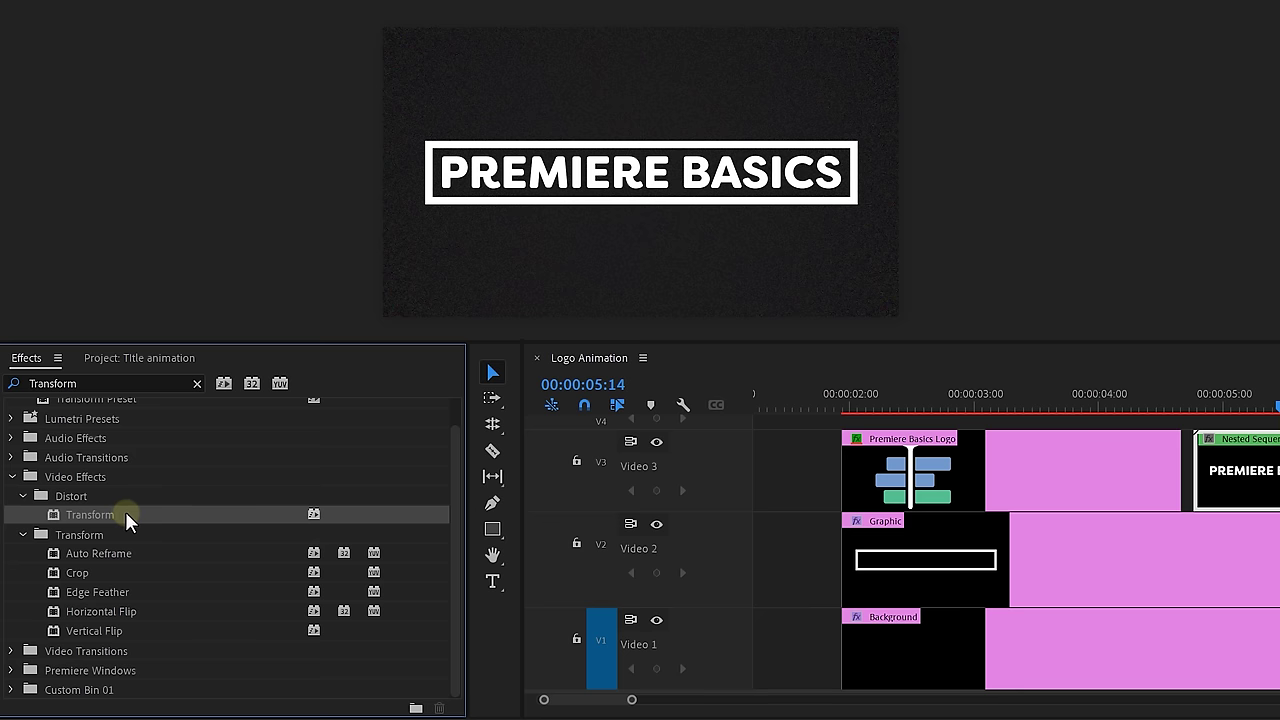
pyautogui.moveTo(125, 514); pyautogui.dragTo(1237, 487)
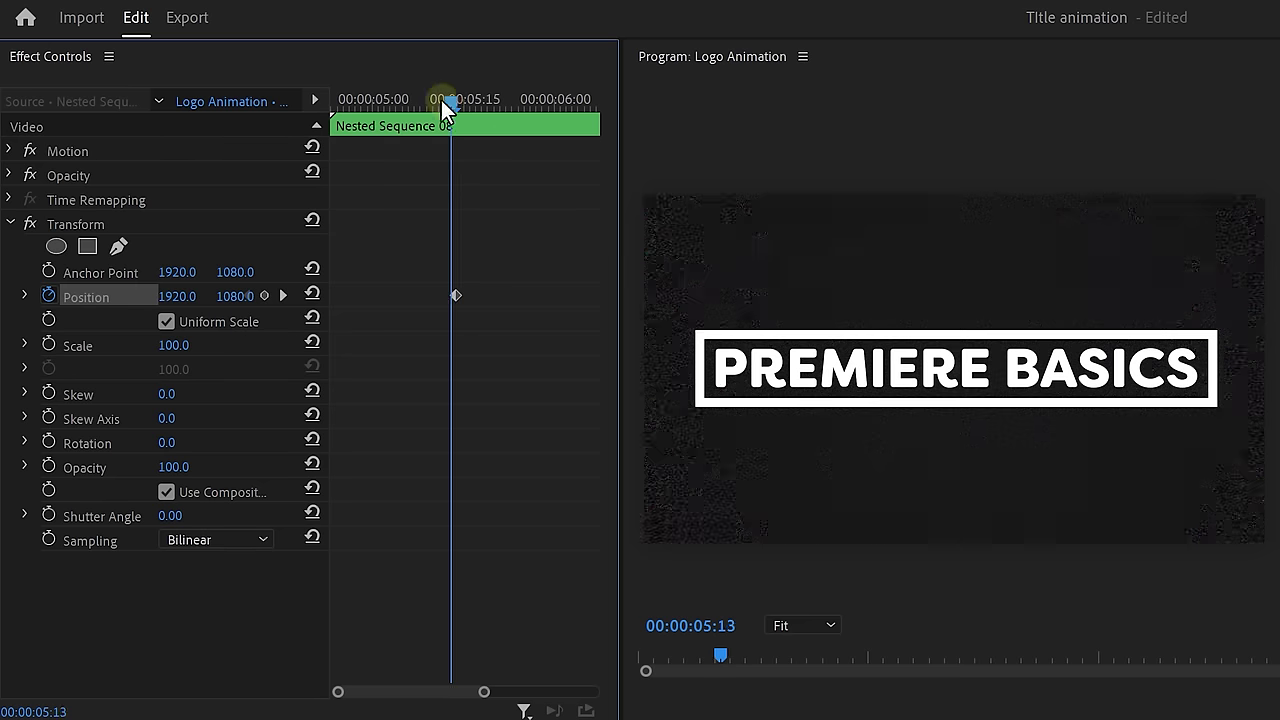
# Step: Keyframe Transform Position Y to 1637 at 5:01 and ease the keyframe with Bezier
pyautogui.moveTo(441, 100); pyautogui.dragTo(377, 100)
pyautogui.moveTo(236, 296); pyautogui.dragTo(436, 298)
pyautogui.rightClick(454, 297)
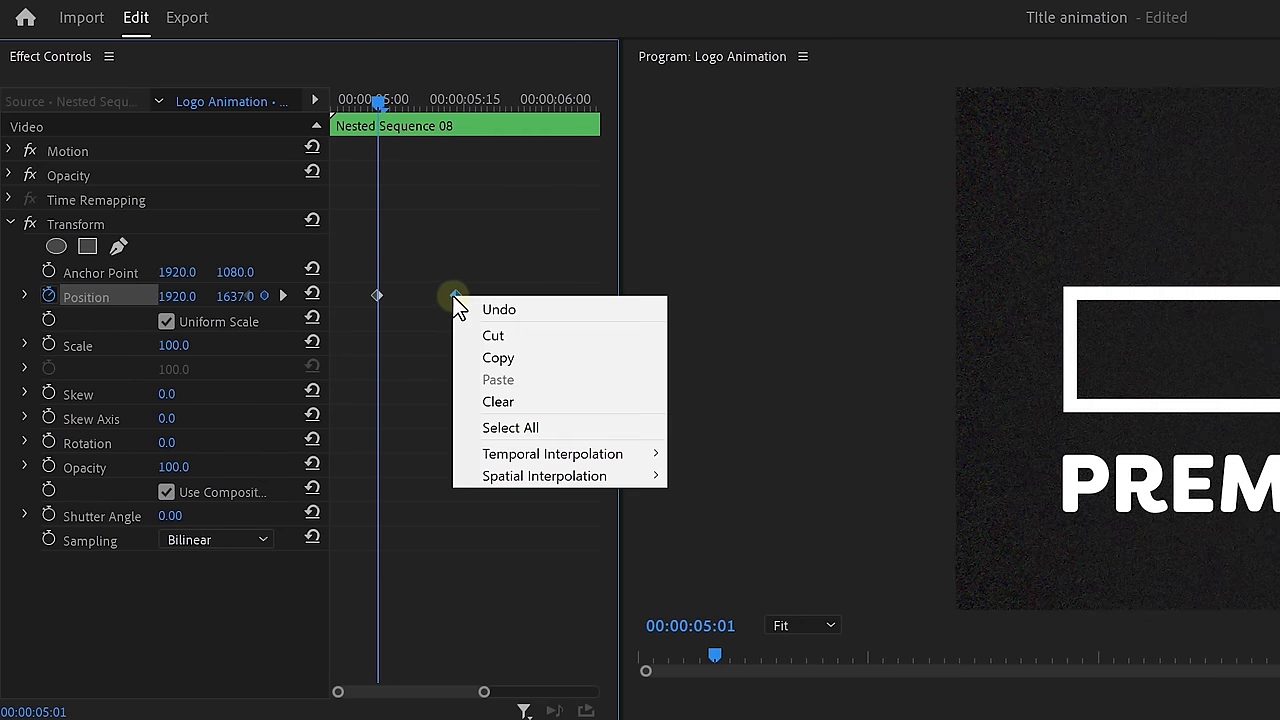
pyautogui.moveTo(664, 462)
pyautogui.click(709, 482)
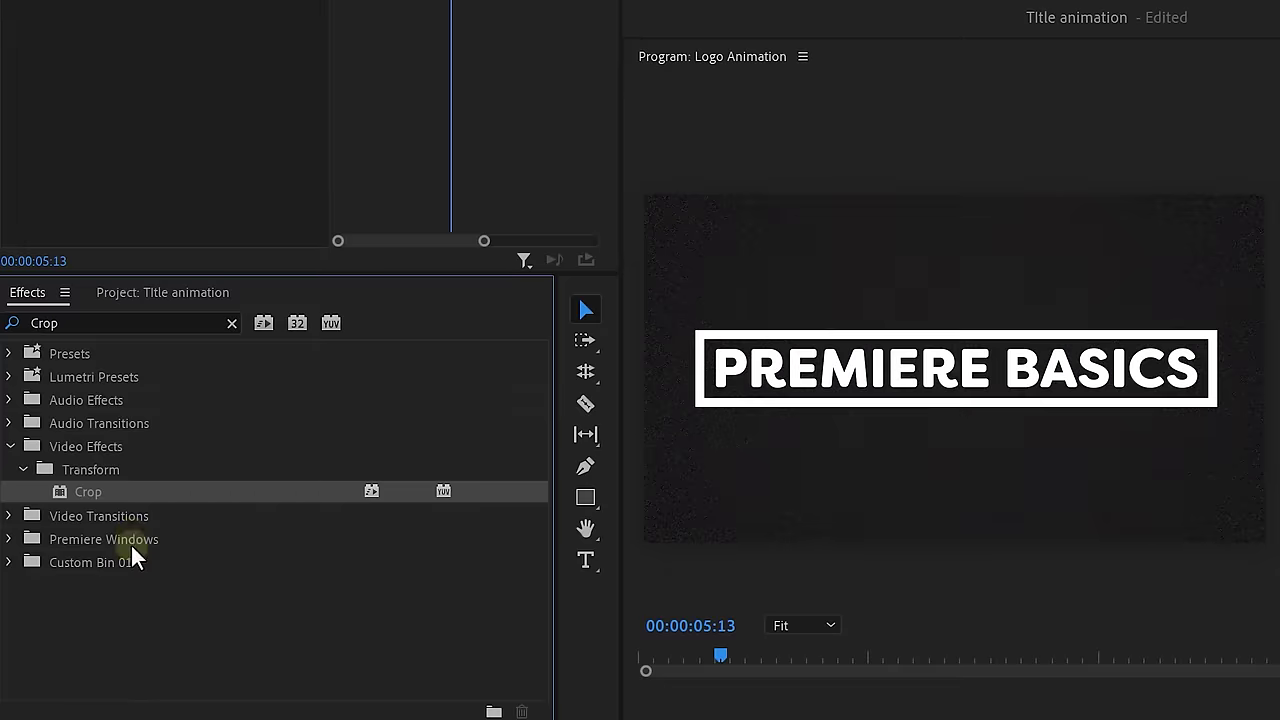
# Step: Add a Crop effect to the nested title with Bottom set to 40.8%
pyautogui.moveTo(123, 491); pyautogui.dragTo(180, 532)
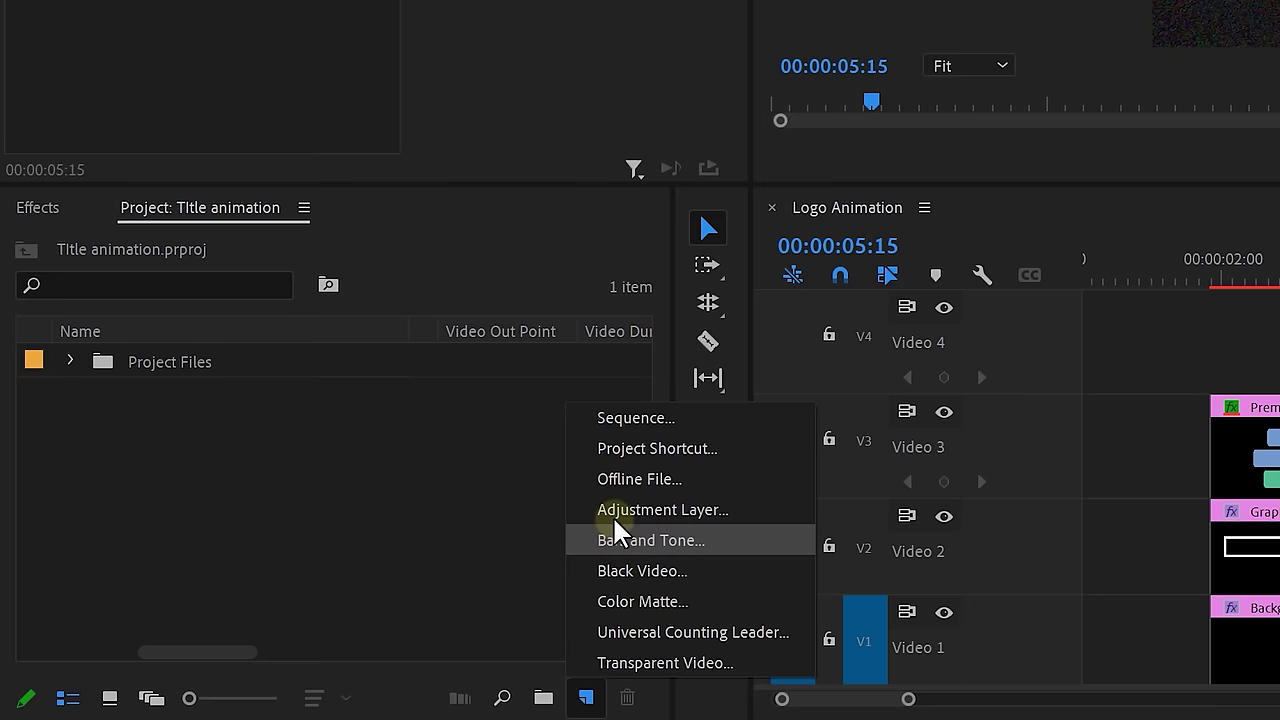
# Step: Place a new adjustment layer on Video 4 and apply VR Digital Glitch to it
pyautogui.click(615, 512)
pyautogui.click(389, 610)
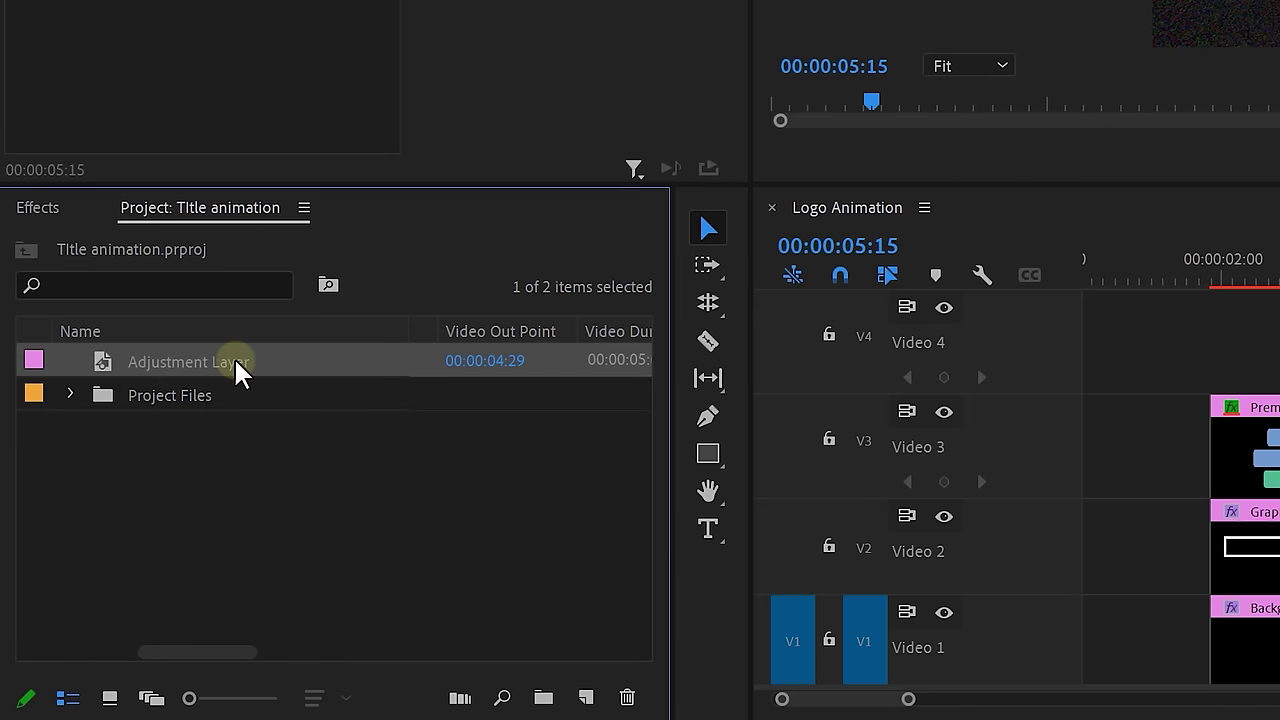
pyautogui.moveTo(238, 370); pyautogui.dragTo(1206, 357)
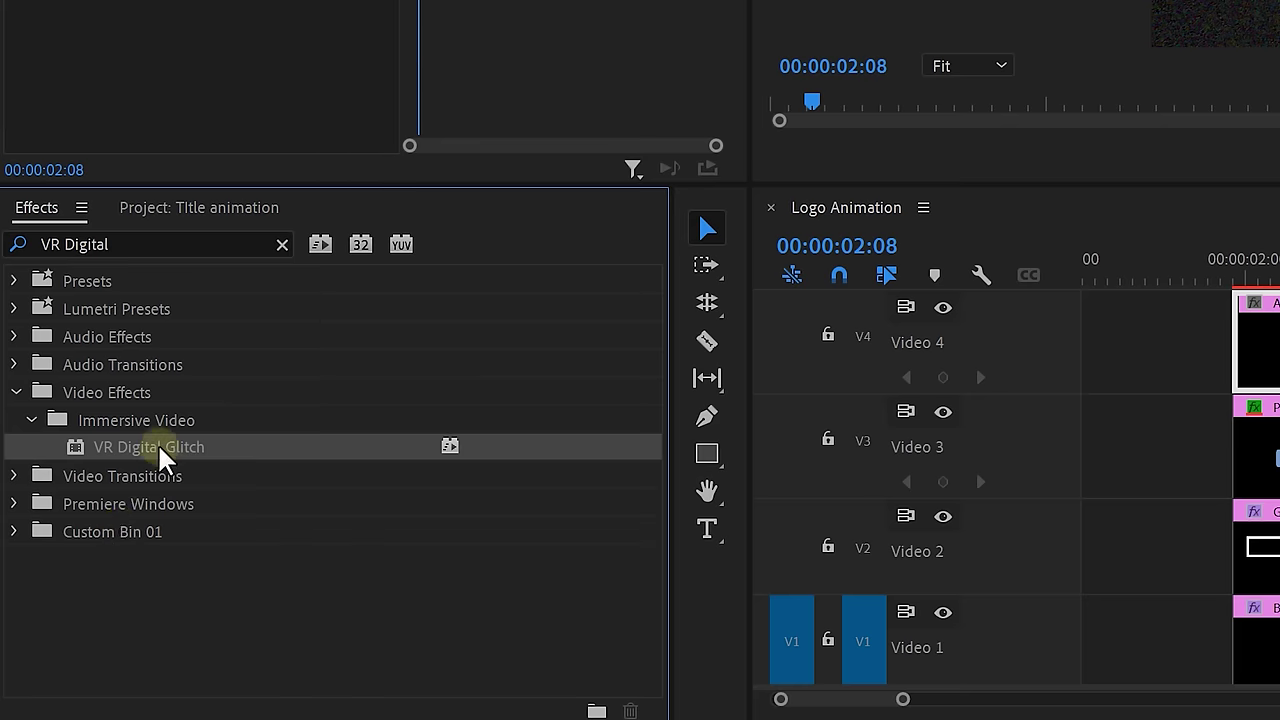
pyautogui.moveTo(157, 442); pyautogui.dragTo(1279, 358)
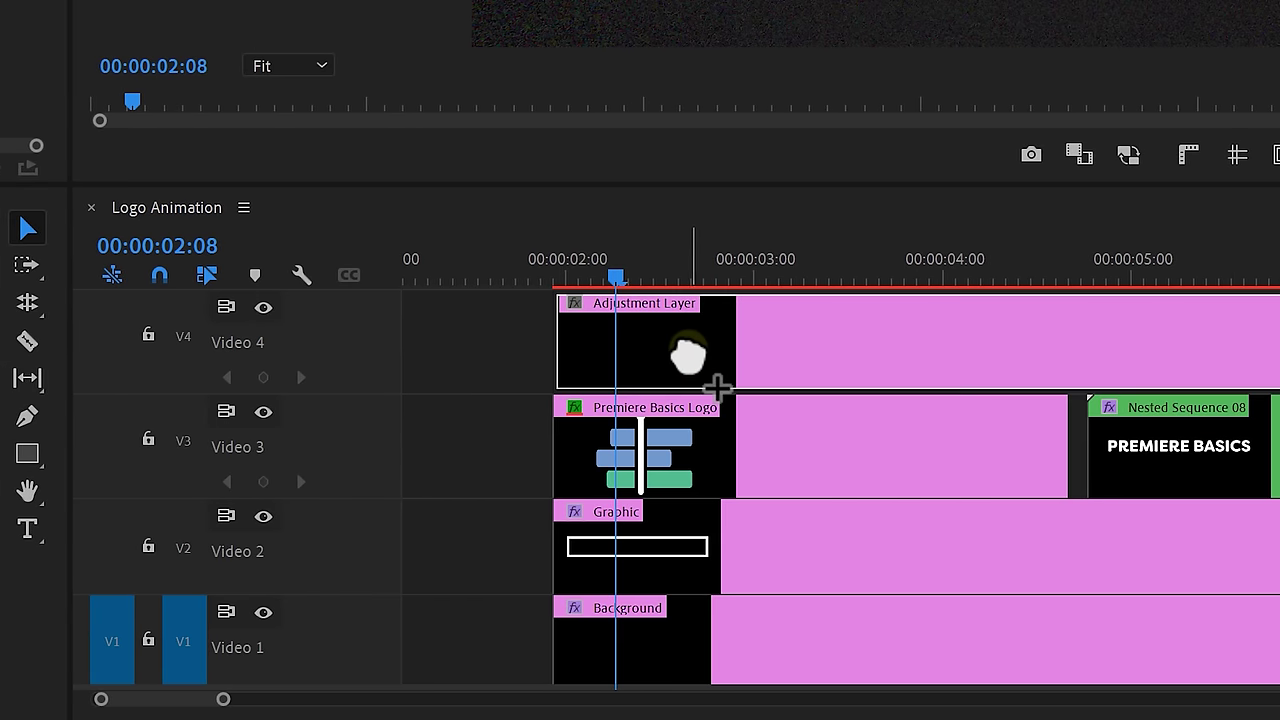
pyautogui.moveTo(717, 386); pyautogui.dragTo(717, 386)
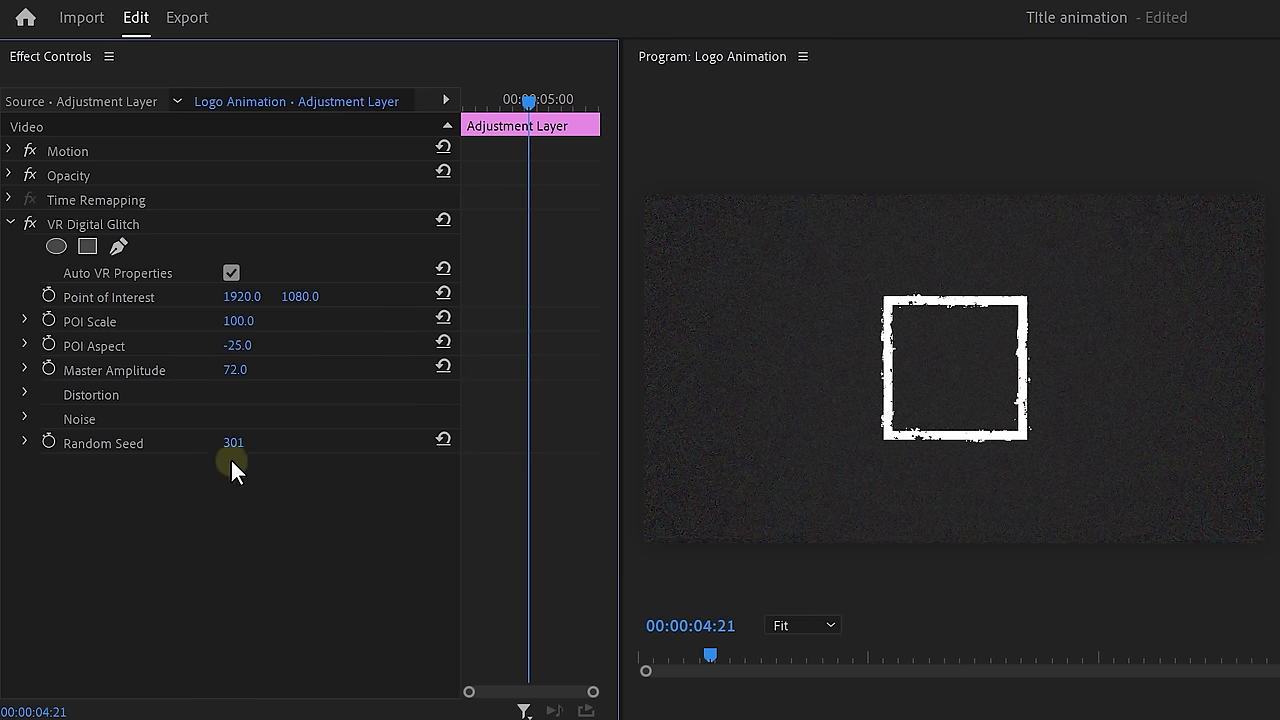
# Step: Keyframe Distortion Rate from 50 to 100 and Distortion Evolution from 0 to 254°
pyautogui.click(24, 395)
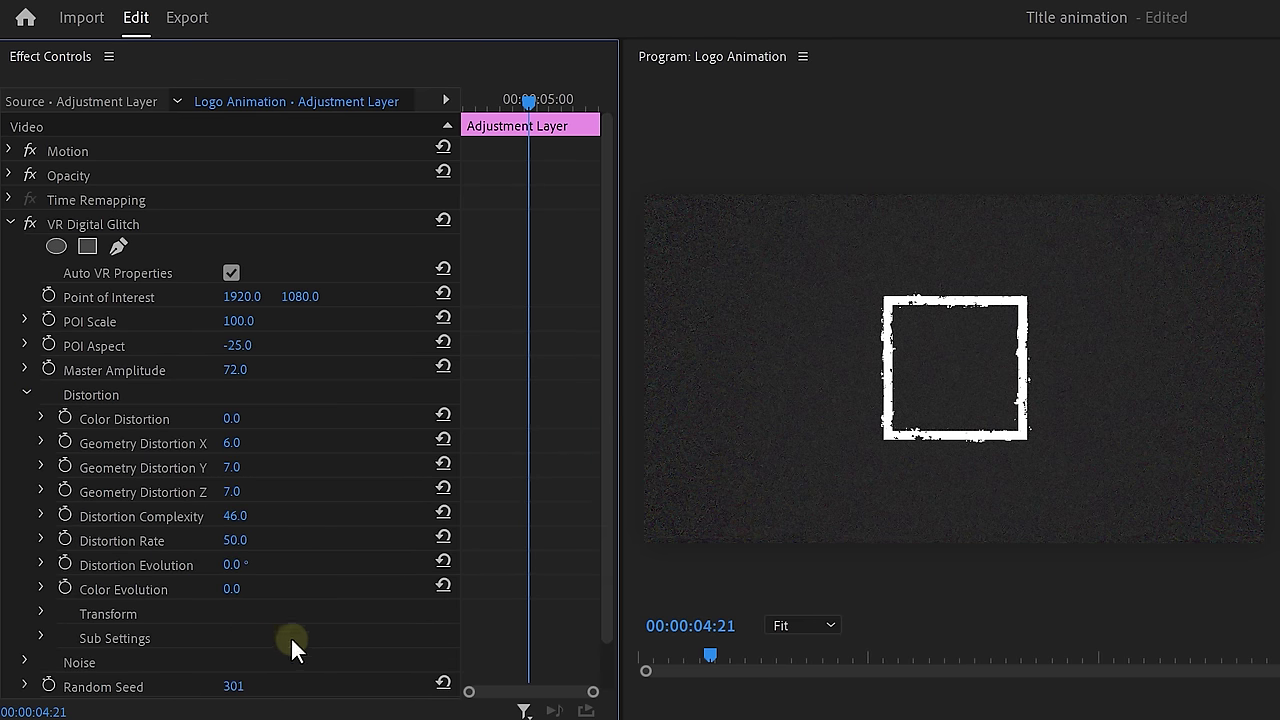
pyautogui.moveTo(527, 106); pyautogui.dragTo(597, 100)
pyautogui.click(65, 540)
pyautogui.click(65, 564)
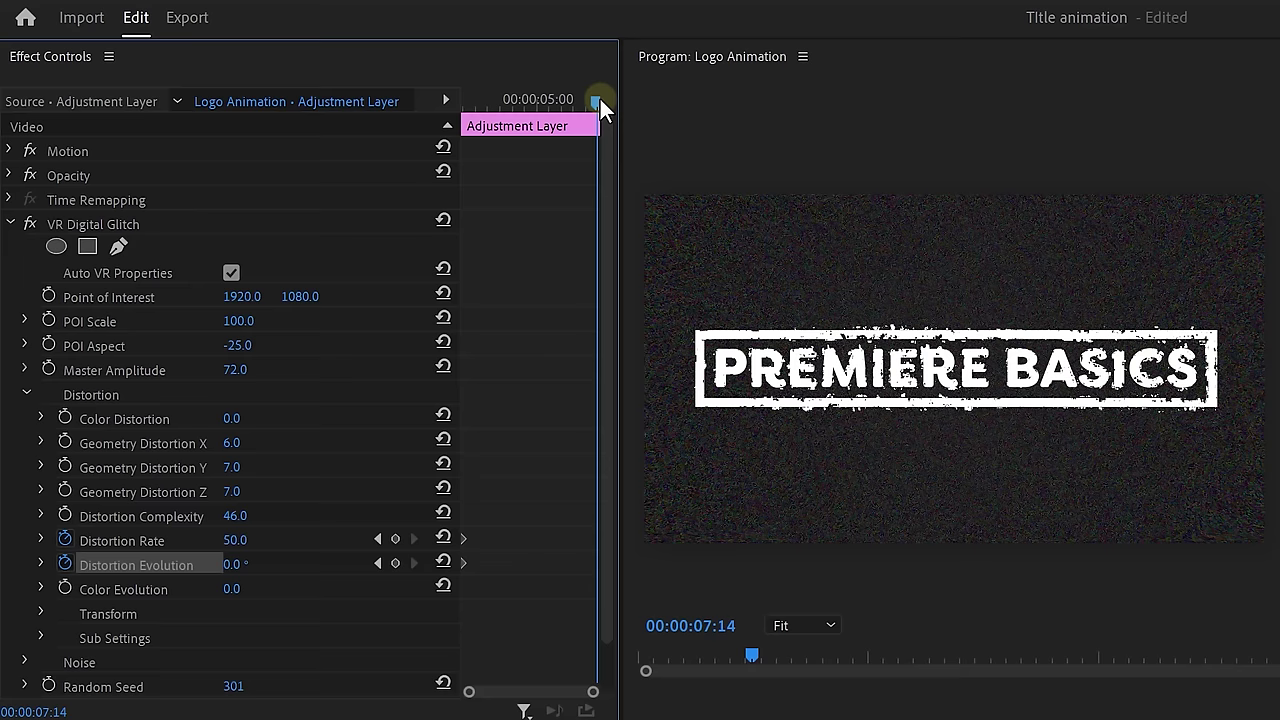
pyautogui.moveTo(234, 540); pyautogui.dragTo(440, 540)
pyautogui.moveTo(231, 564); pyautogui.dragTo(543, 563)
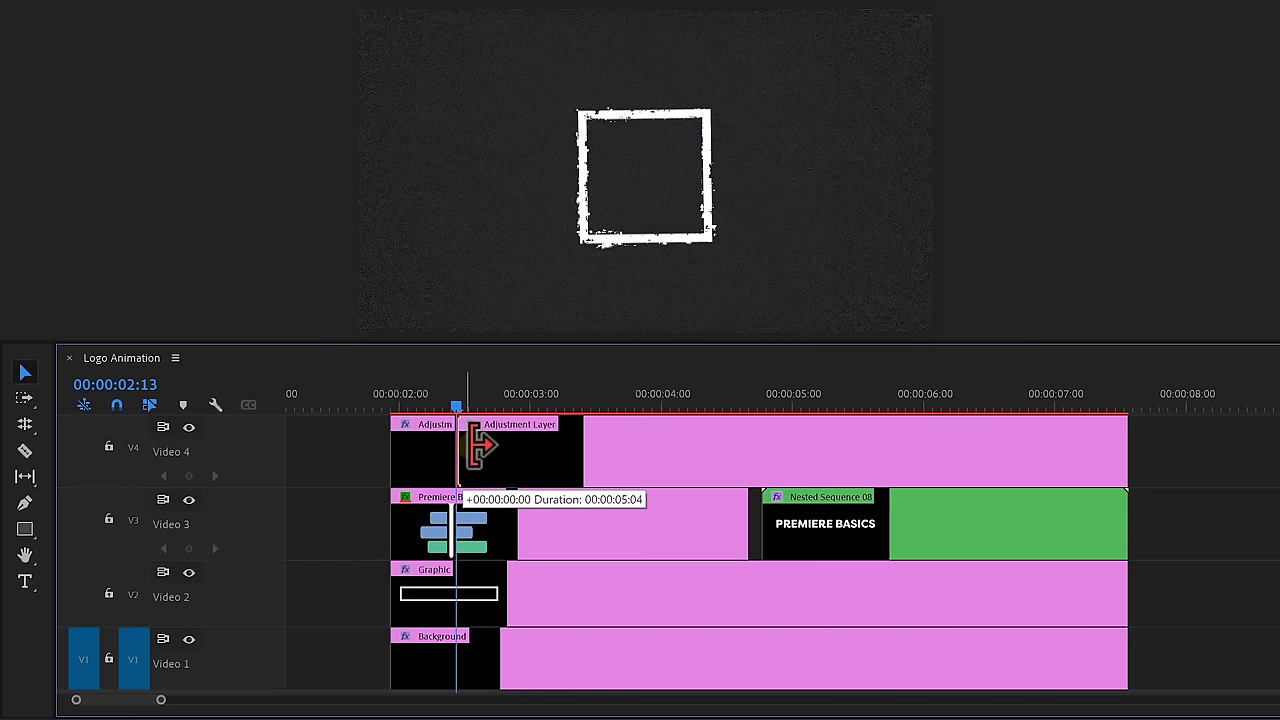
# Step: Trim the second adjustment layer piece and slice V2–V4 into one-frame pieces near three seconds
pyautogui.moveTo(470, 447); pyautogui.dragTo(553, 447)
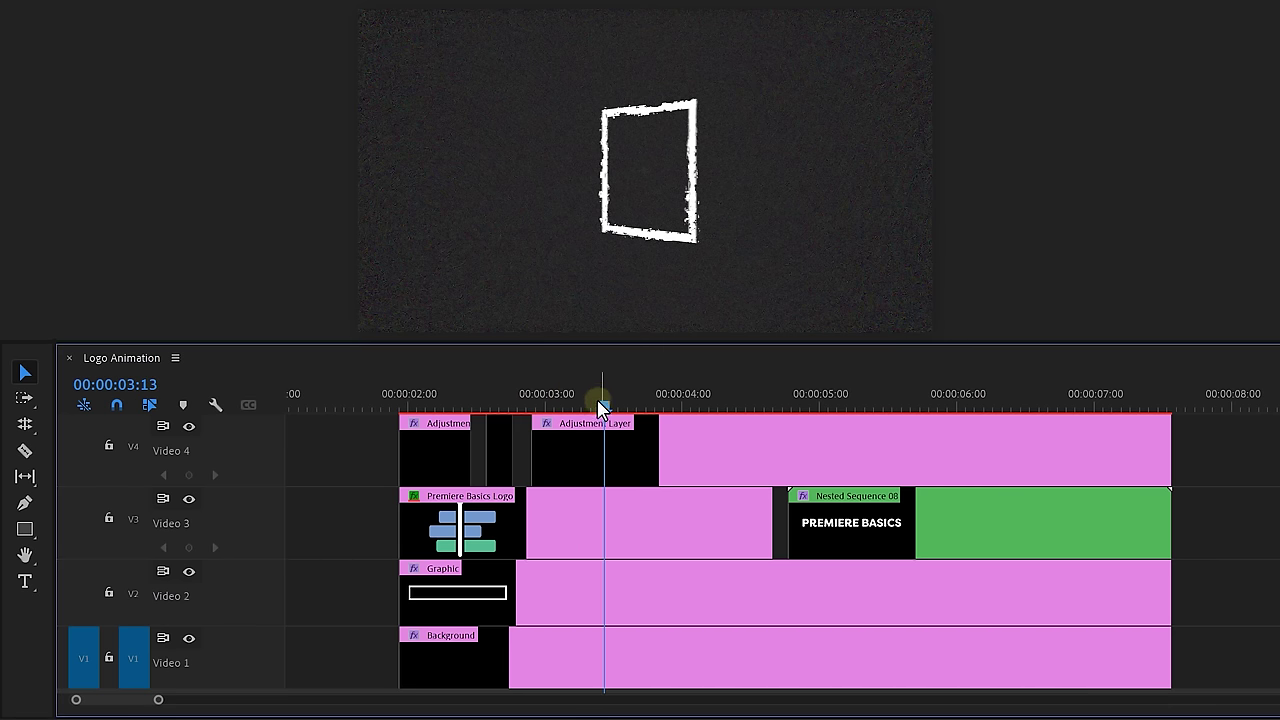
pyautogui.moveTo(598, 401); pyautogui.dragTo(561, 401)
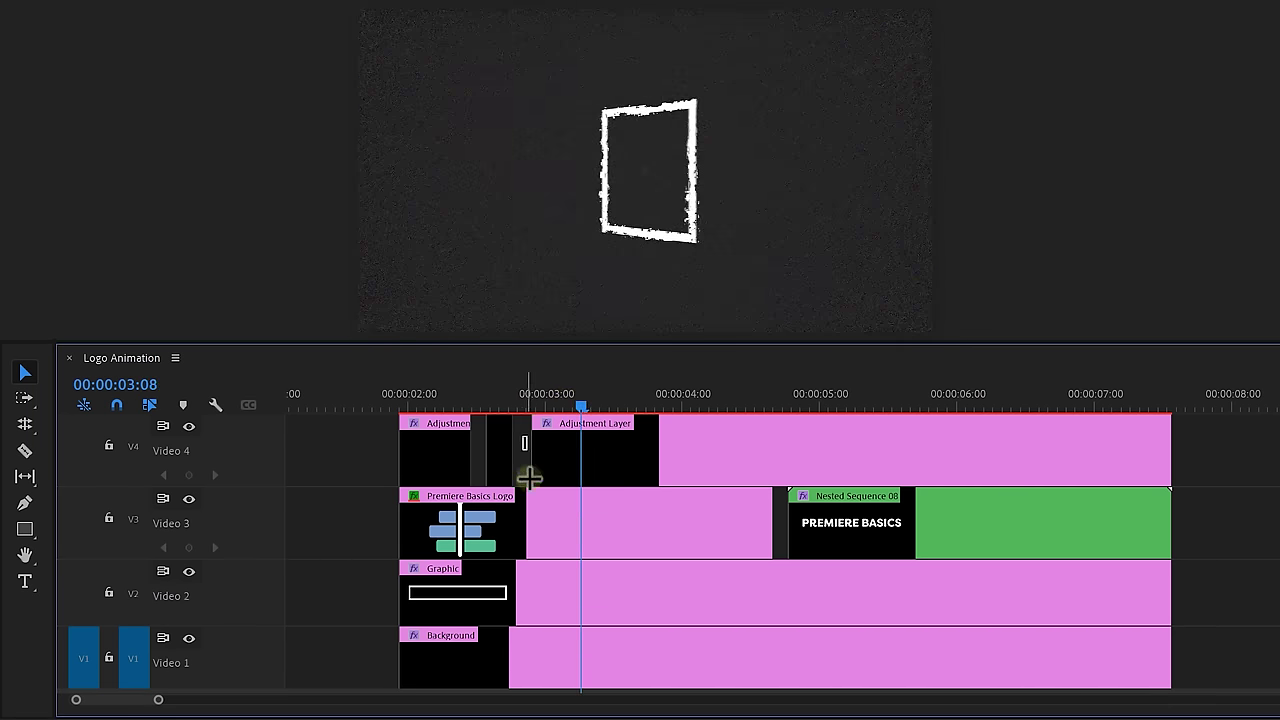
pyautogui.moveTo(530, 478); pyautogui.dragTo(623, 606)
pyautogui.hotkey('ctrl', 'k')
pyautogui.press('Right')
pyautogui.press('Right')
pyautogui.press('Right')
pyautogui.press('Right')
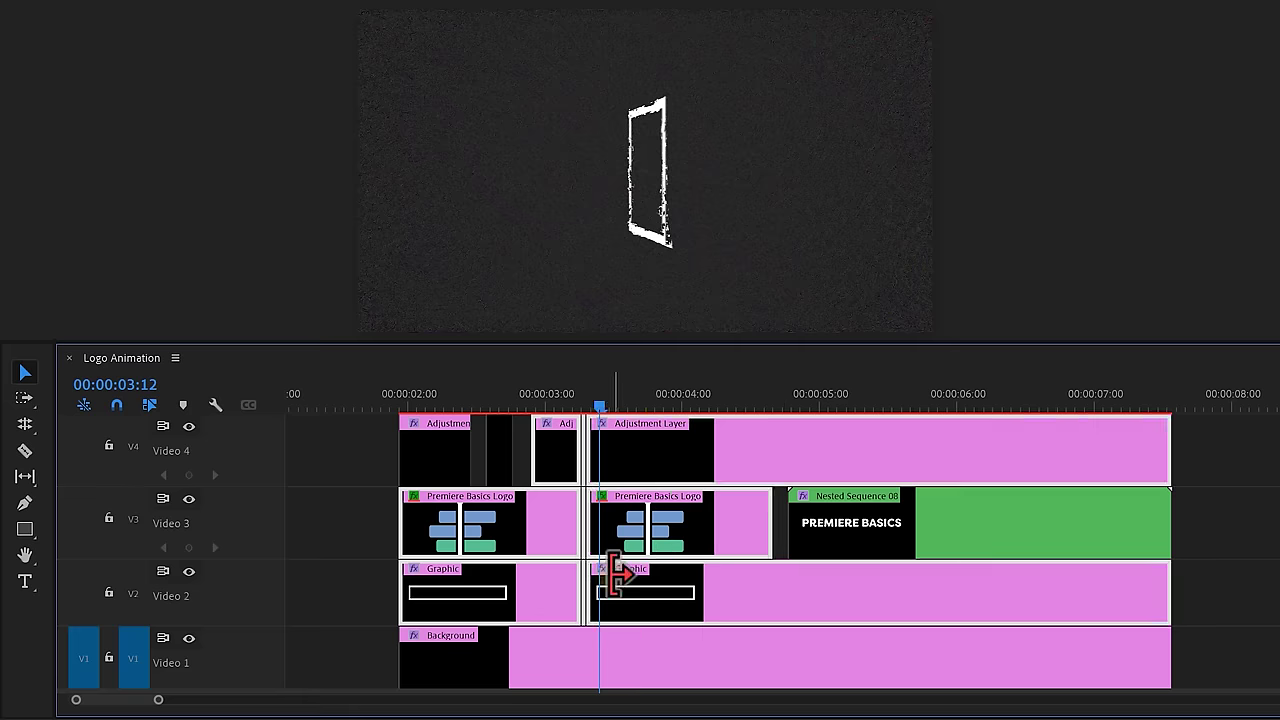
pyautogui.hotkey('alt', 'k')
pyautogui.hotkey('alt', 'k')
pyautogui.hotkey('alt', 'k')
pyautogui.hotkey('alt', 'k')
pyautogui.hotkey('alt', 'k')
pyautogui.hotkey('alt', 'k')
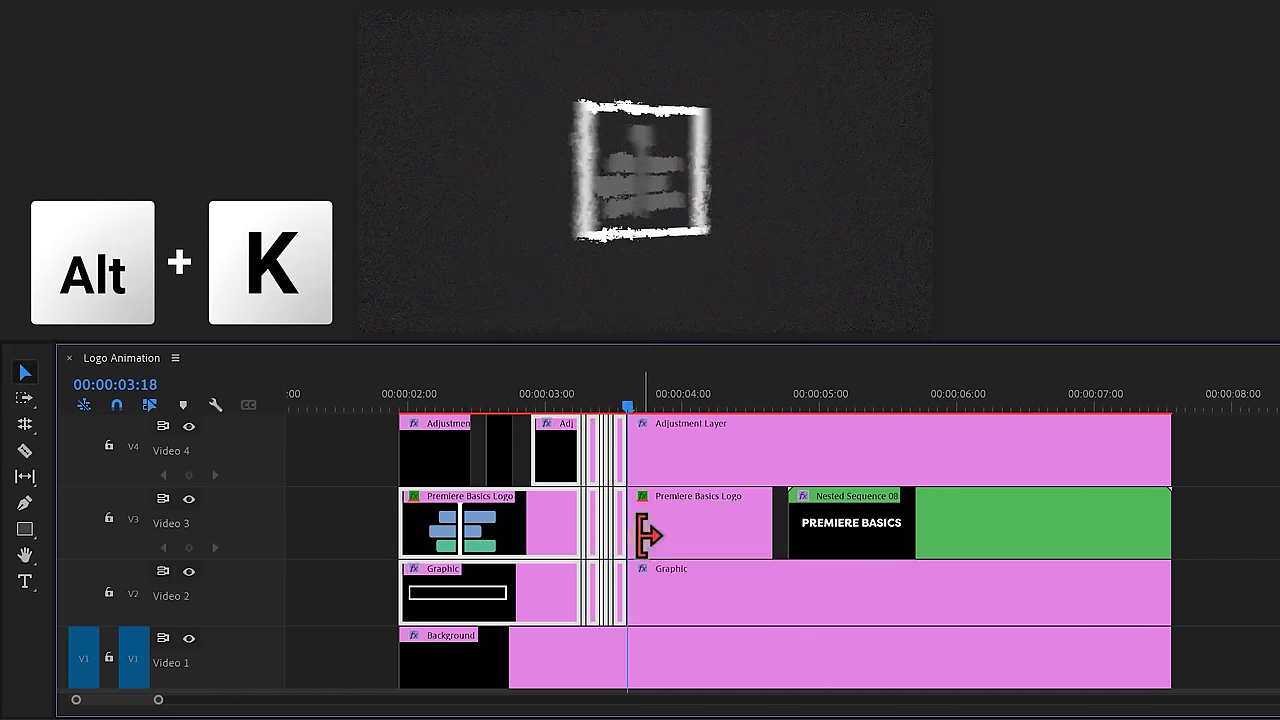
pyautogui.hotkey('alt', 'k')
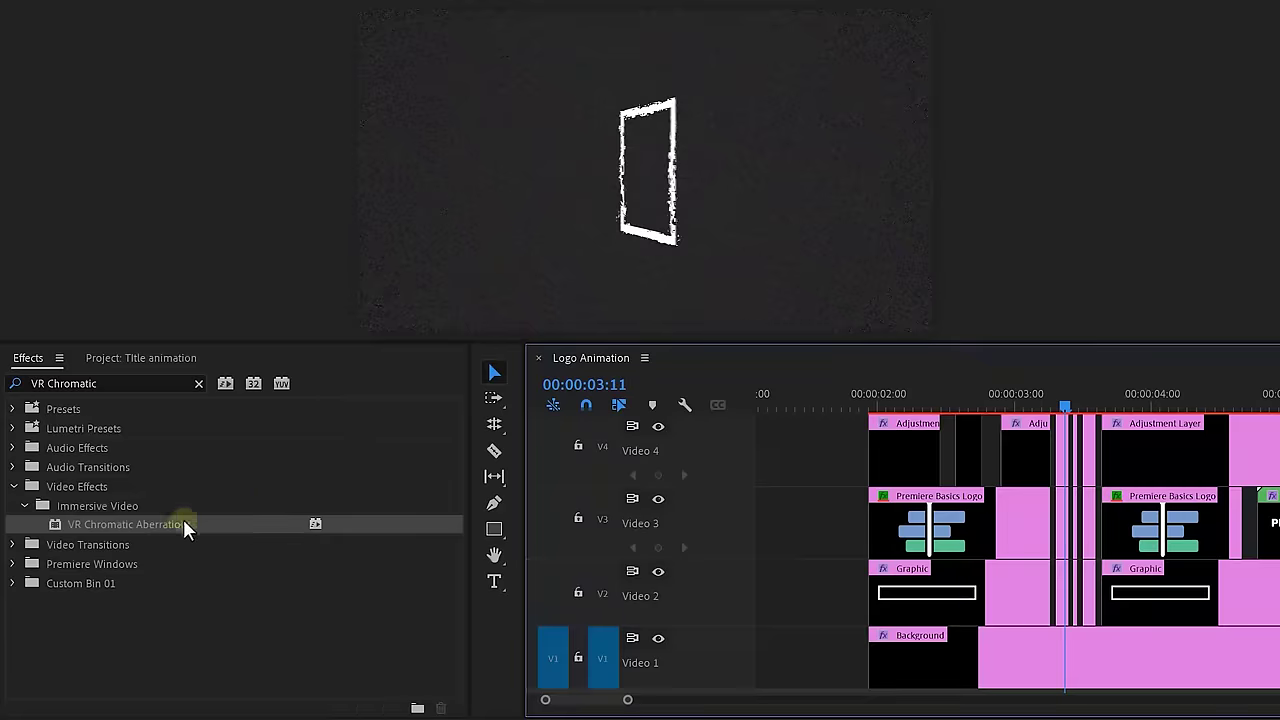
# Step: Apply VR Chromatic Aberrations to a thin split piece near three seconds
pyautogui.moveTo(240, 520); pyautogui.dragTo(540, 483)
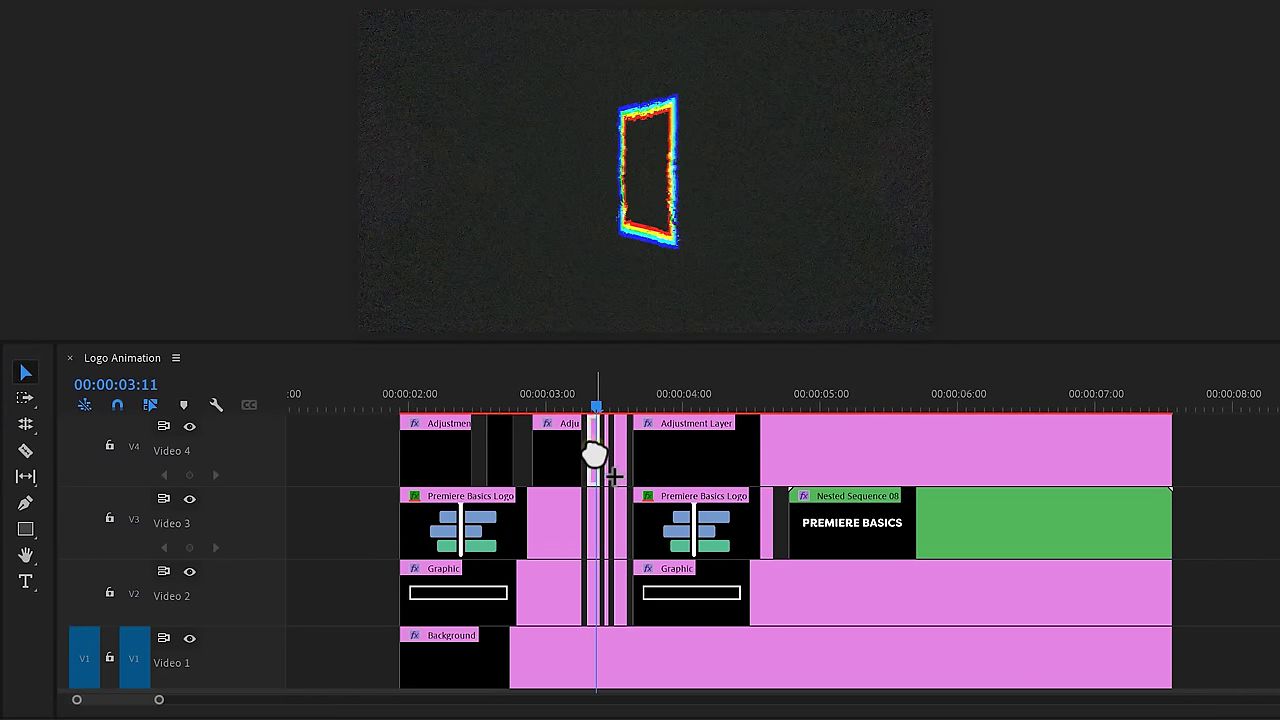